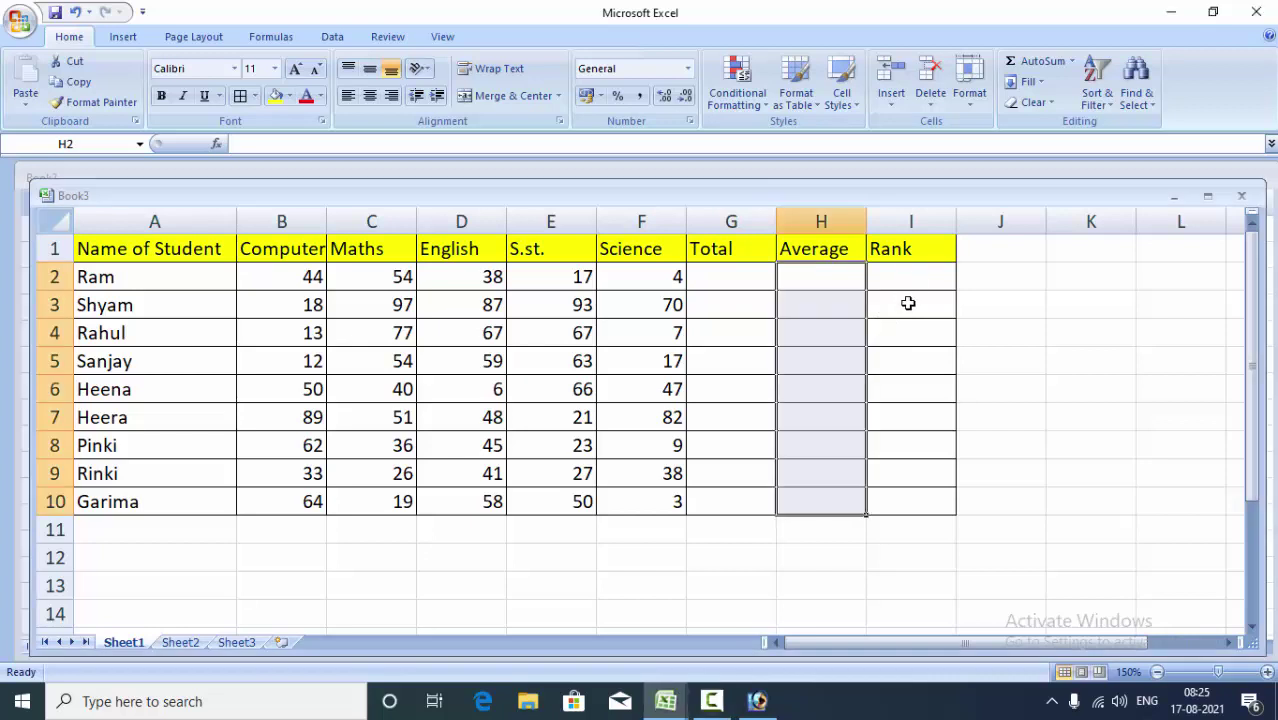
Step: Give the Rank cells I2:I10 a light peach fill
{"action": "left_click_drag", "start_coordinate": [913, 276], "coordinate": [921, 494]}
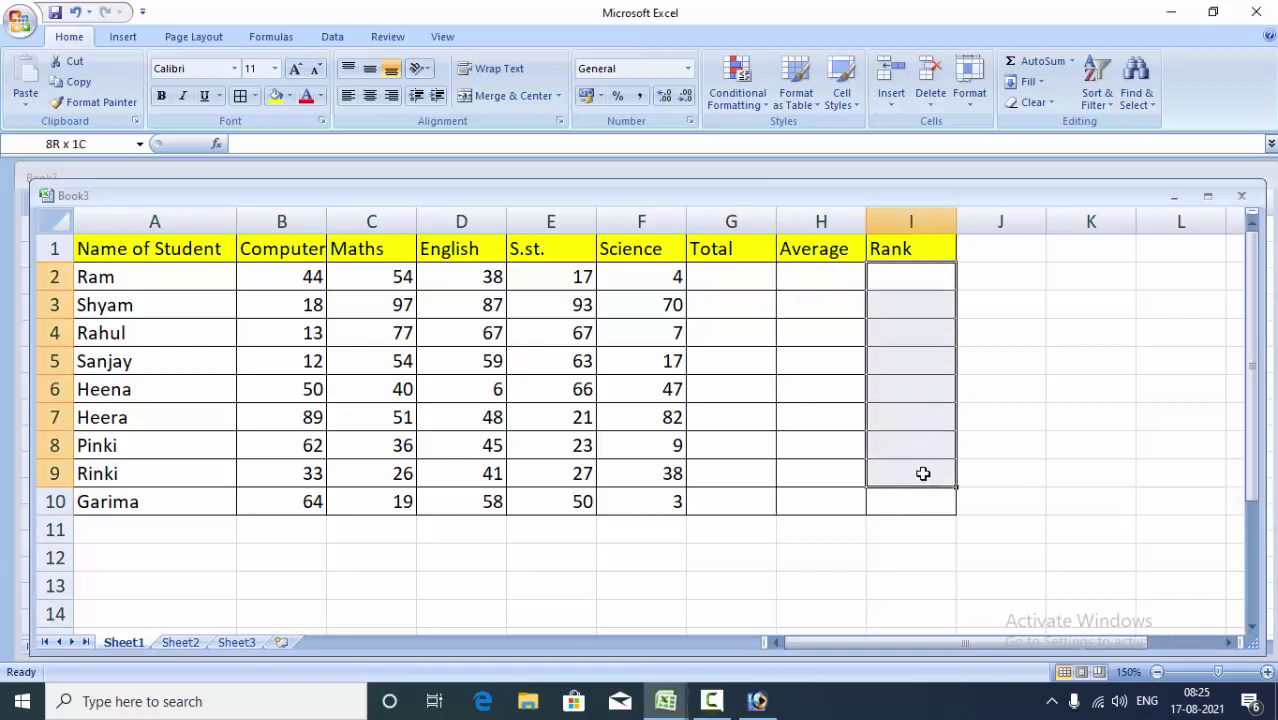
{"action": "left_click", "coordinate": [289, 97]}
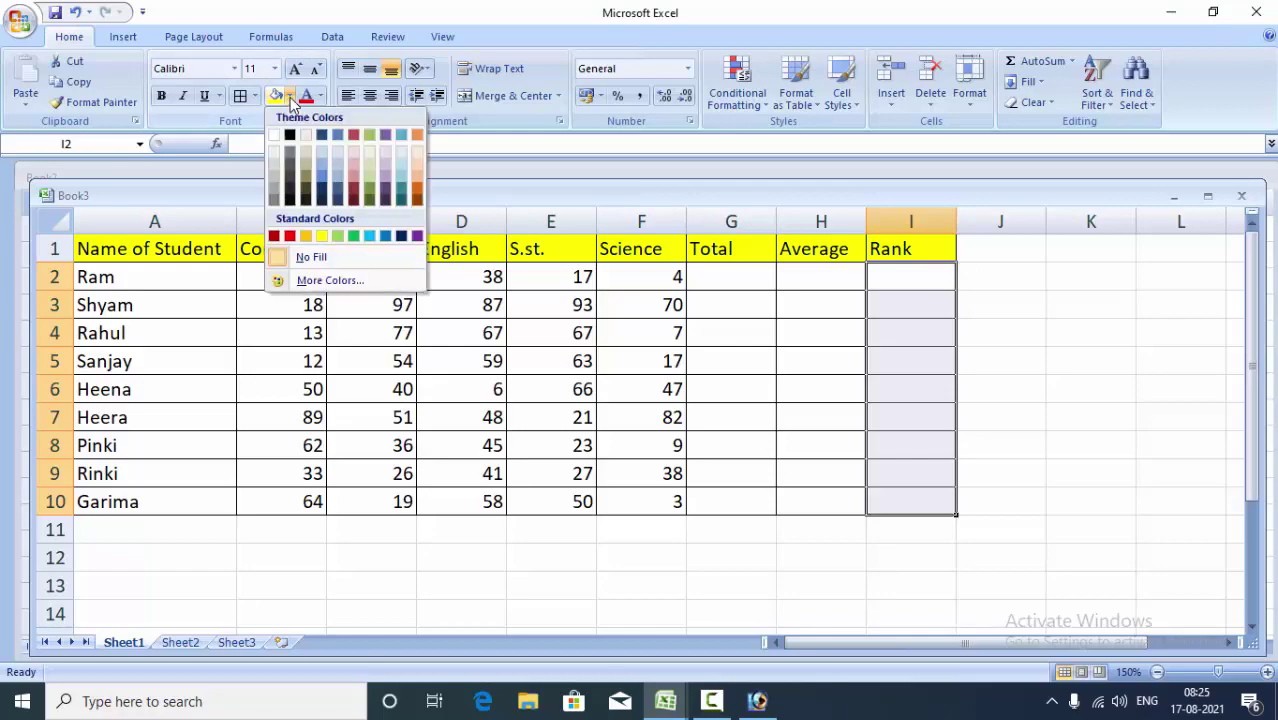
{"action": "left_click", "coordinate": [417, 168]}
{"action": "left_click", "coordinate": [735, 300]}
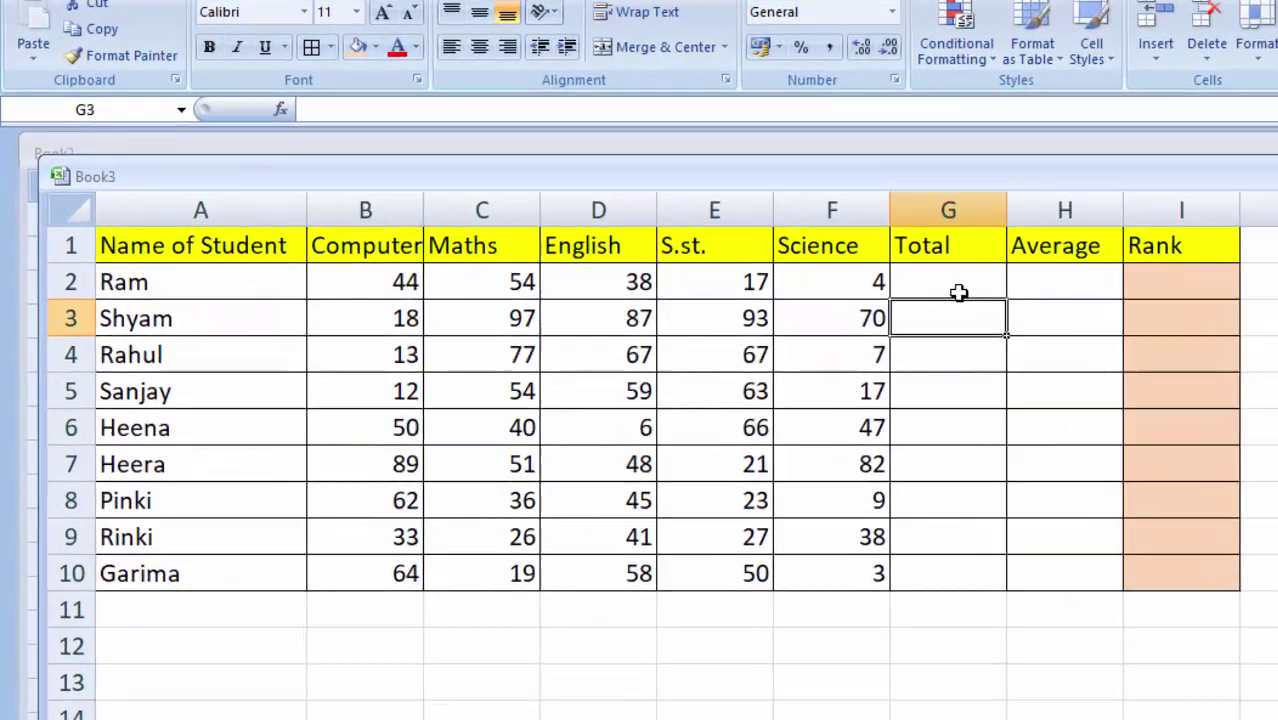
Step: Enter =SUM(B2:F2) in G2 and fill it down to G10, giving totals 157 to 194
{"action": "left_click", "coordinate": [958, 290]}
{"action": "type", "text": "="}
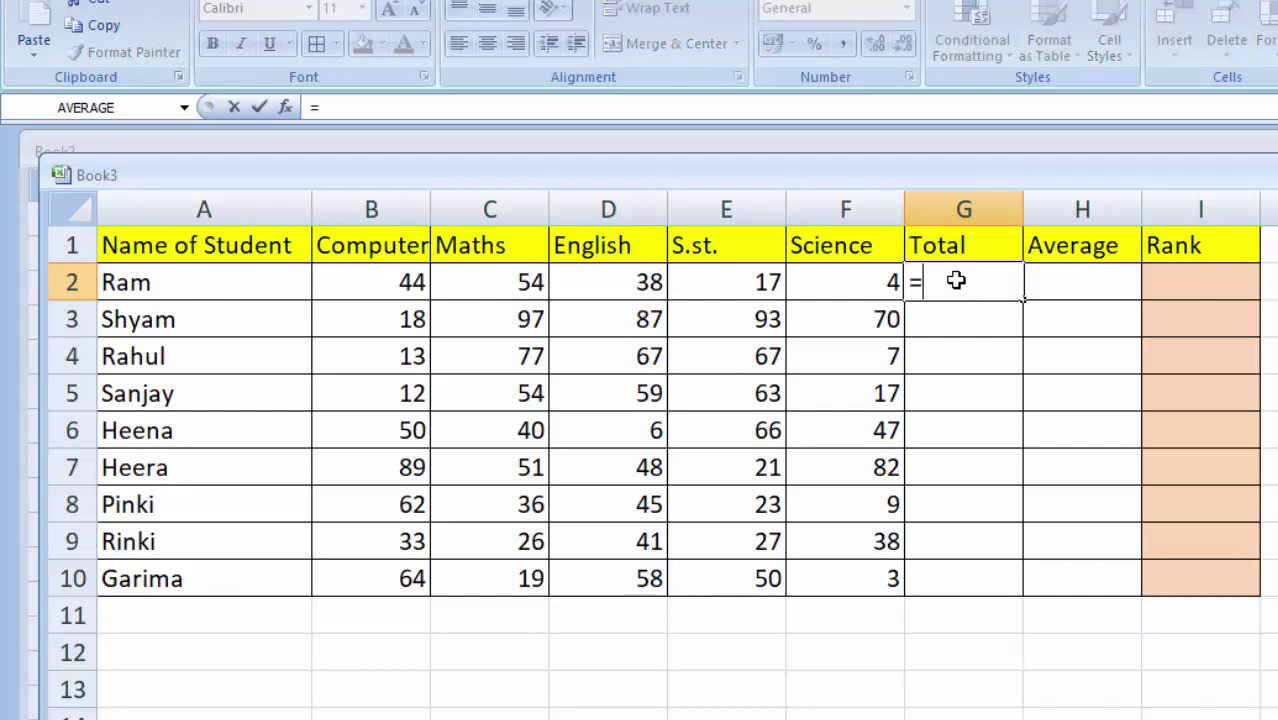
{"action": "type", "text": "s"}
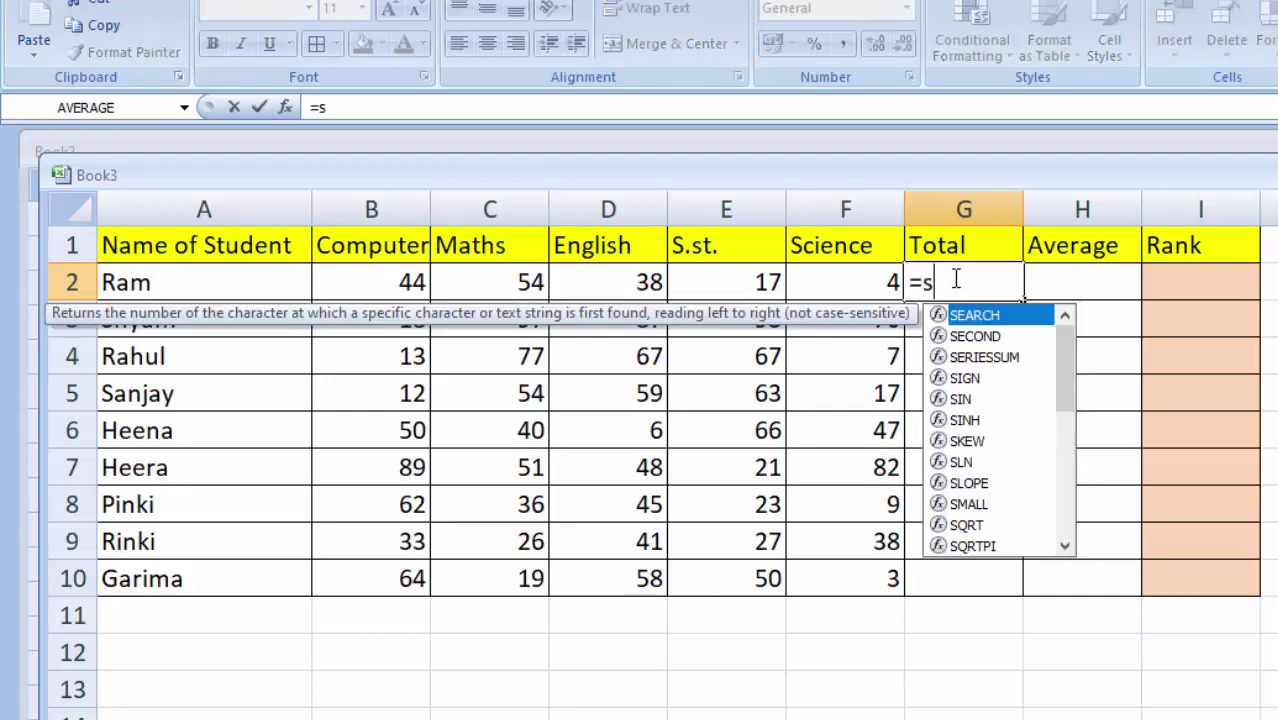
{"action": "type", "text": "um"}
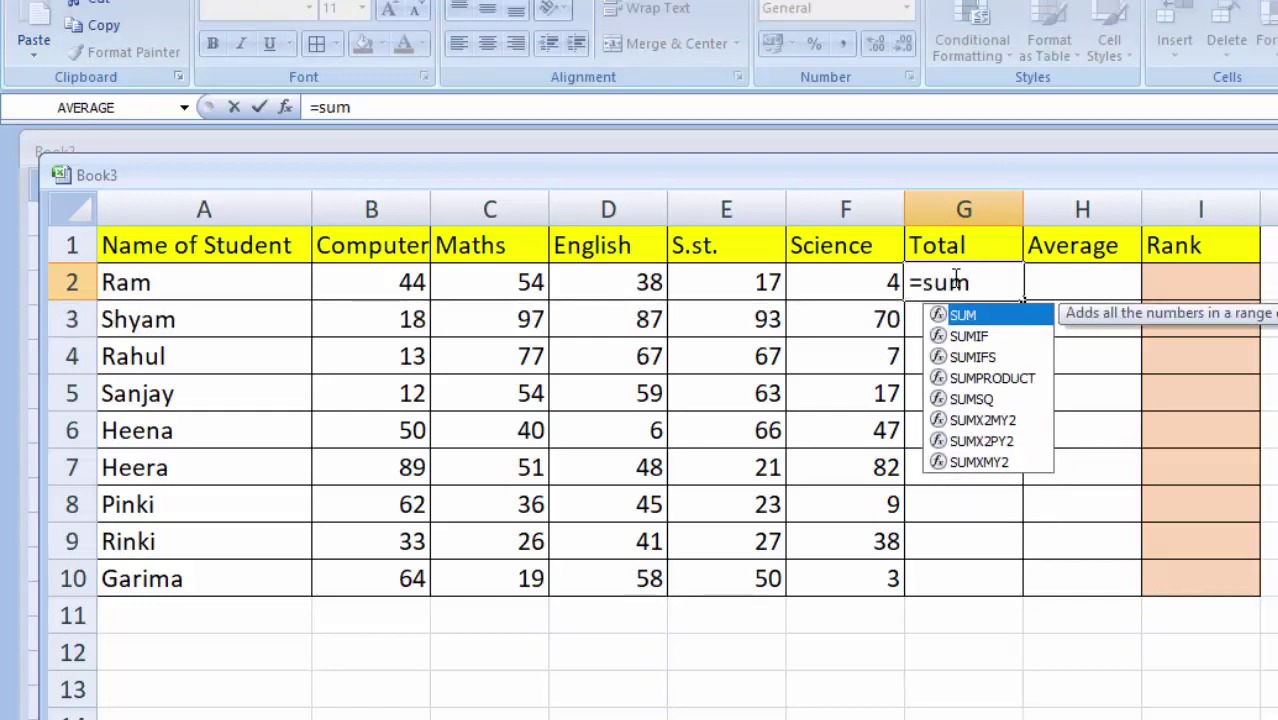
{"action": "key", "text": "Tab"}
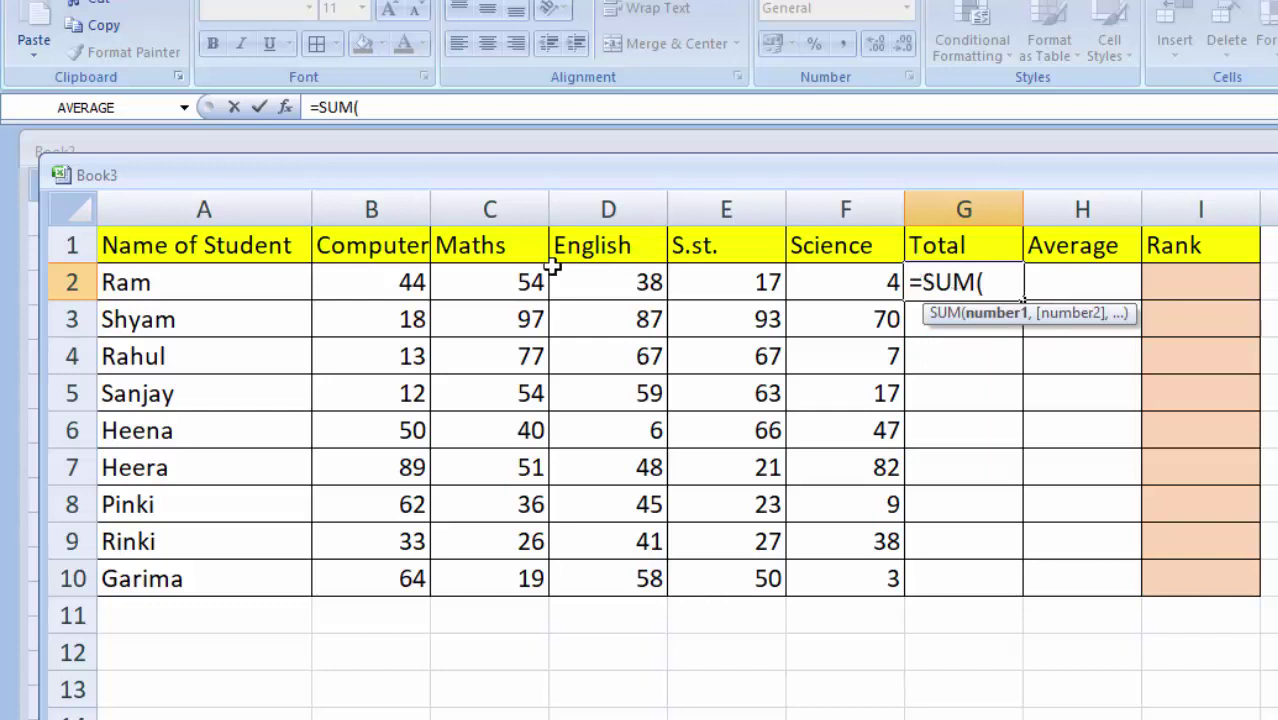
{"action": "left_click_drag", "start_coordinate": [410, 280], "coordinate": [820, 284]}
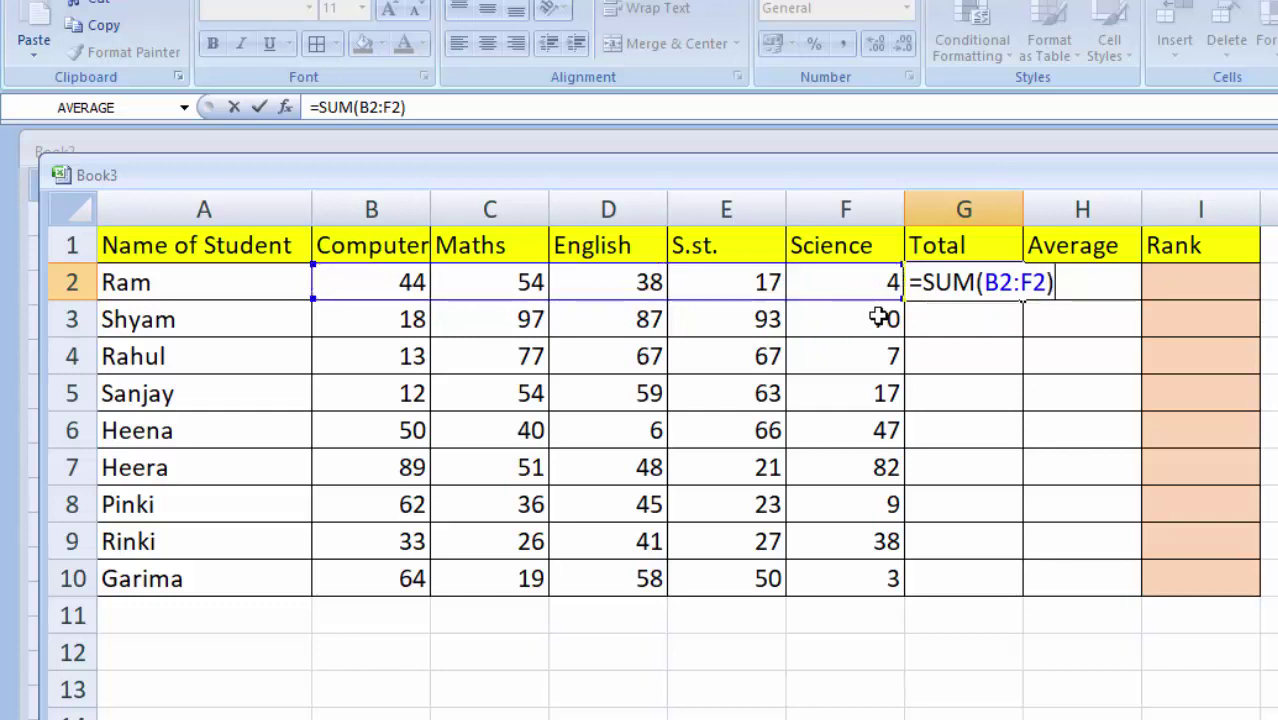
{"action": "key", "text": "Return"}
{"action": "left_click", "coordinate": [1000, 282]}
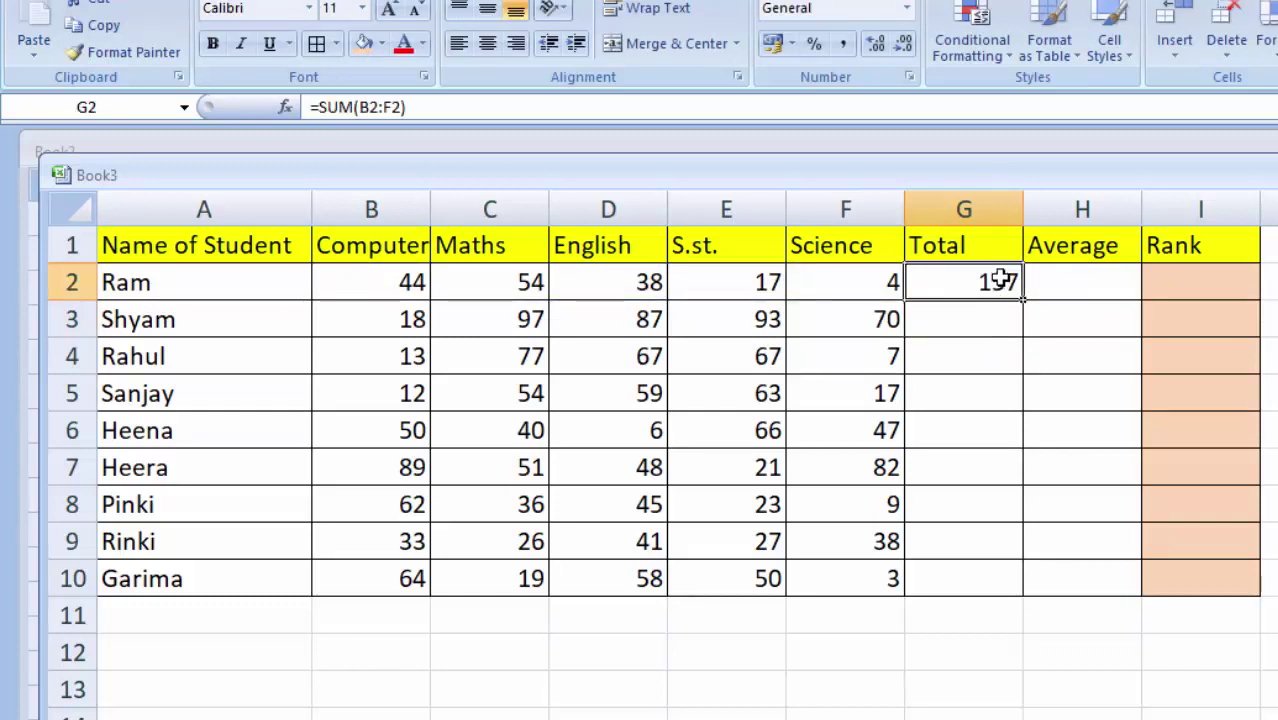
{"action": "double_click", "coordinate": [1023, 300]}
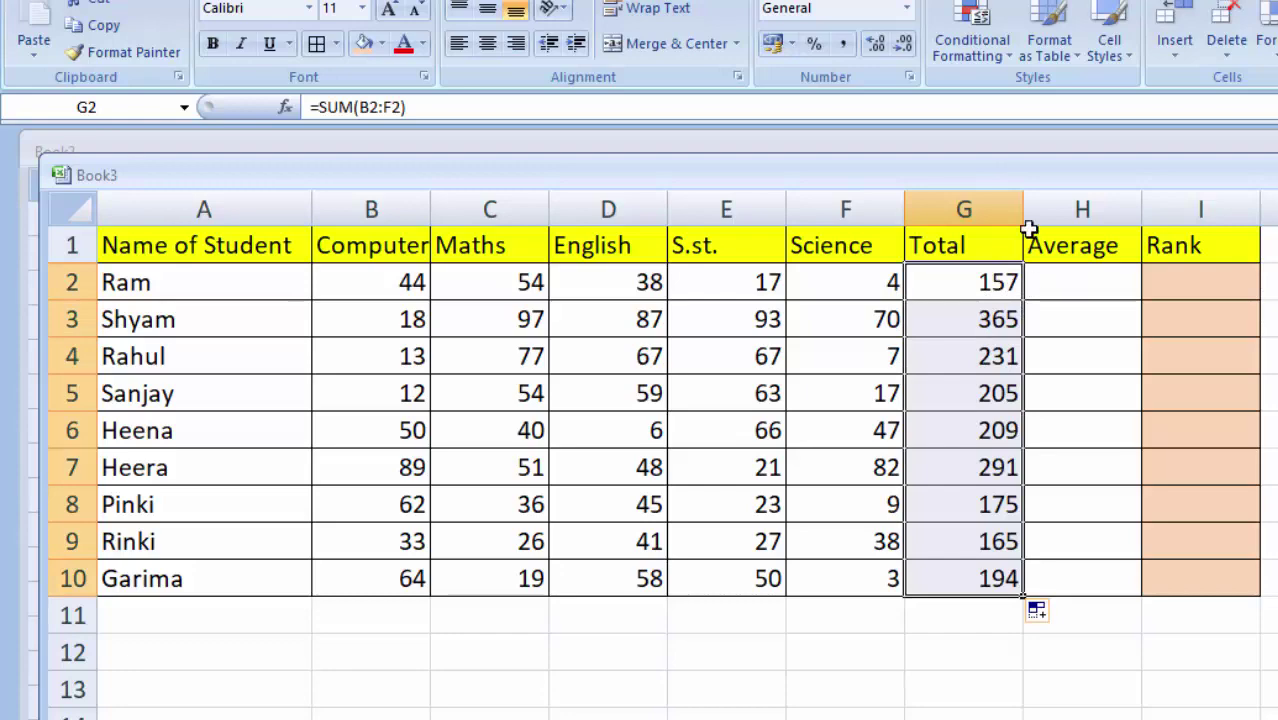
{"action": "left_click", "coordinate": [1085, 283]}
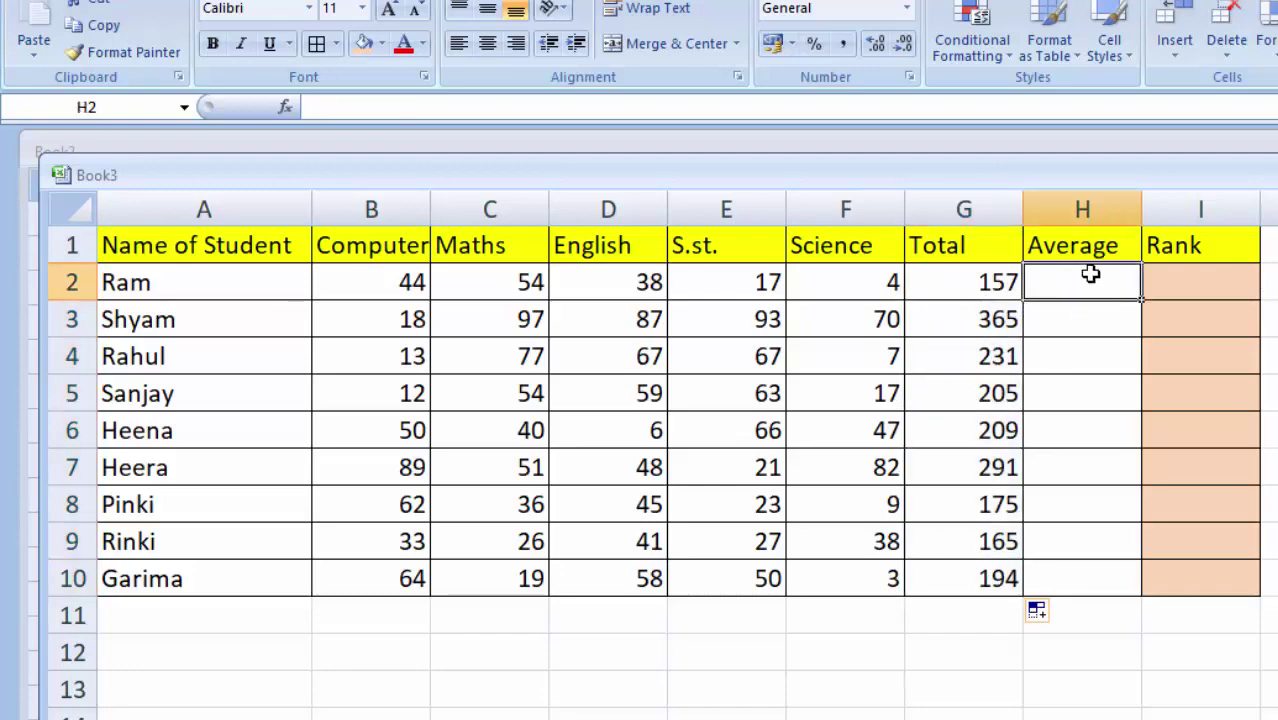
Step: Enter =AVERAGE(B2:F2) in H2 and fill it down to H10, giving averages 31.4 to 38.8
{"action": "type", "text": "=av"}
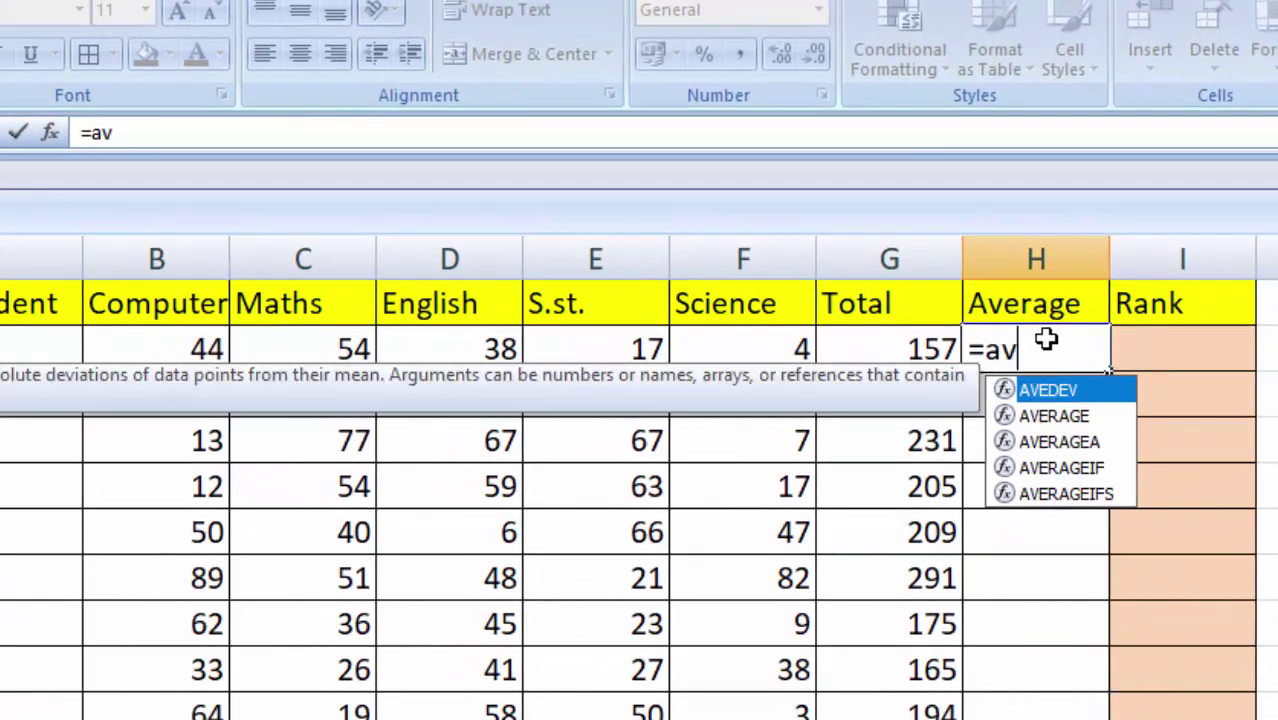
{"action": "type", "text": "erage"}
{"action": "key", "text": "Tab"}
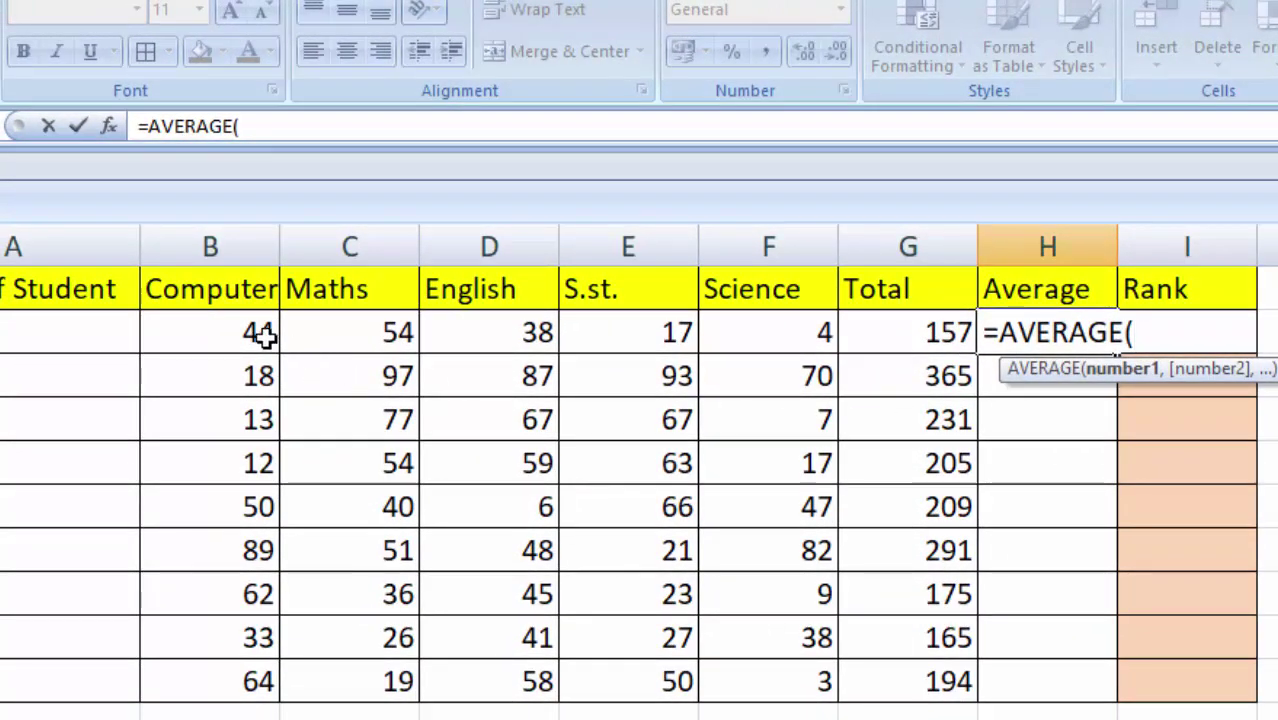
{"action": "left_click_drag", "start_coordinate": [263, 338], "coordinate": [790, 343]}
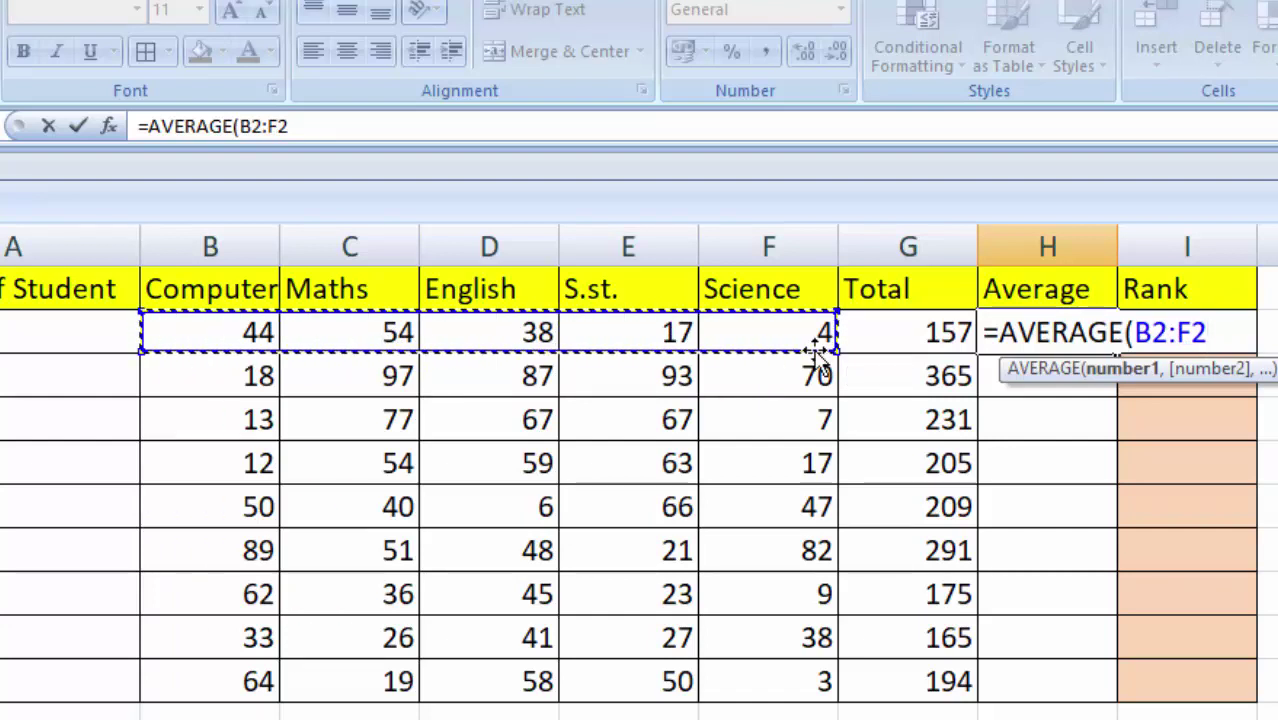
{"action": "type", "text": ")"}
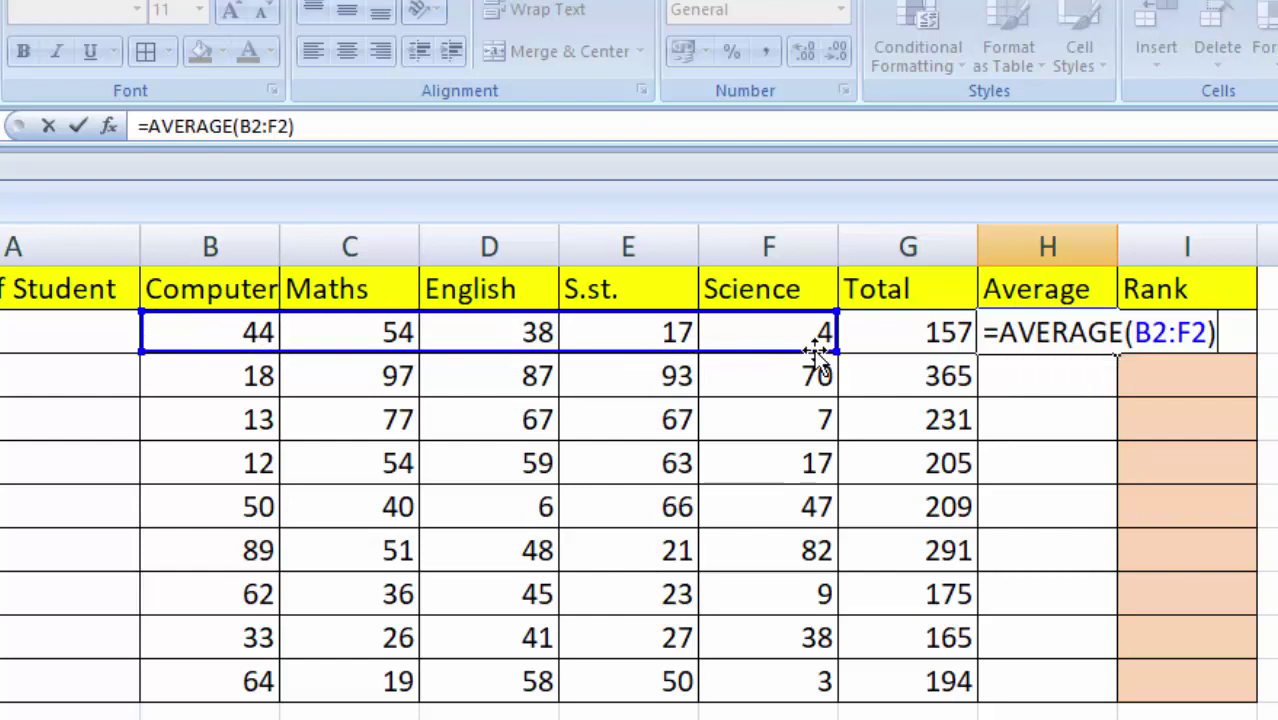
{"action": "key", "text": "Return"}
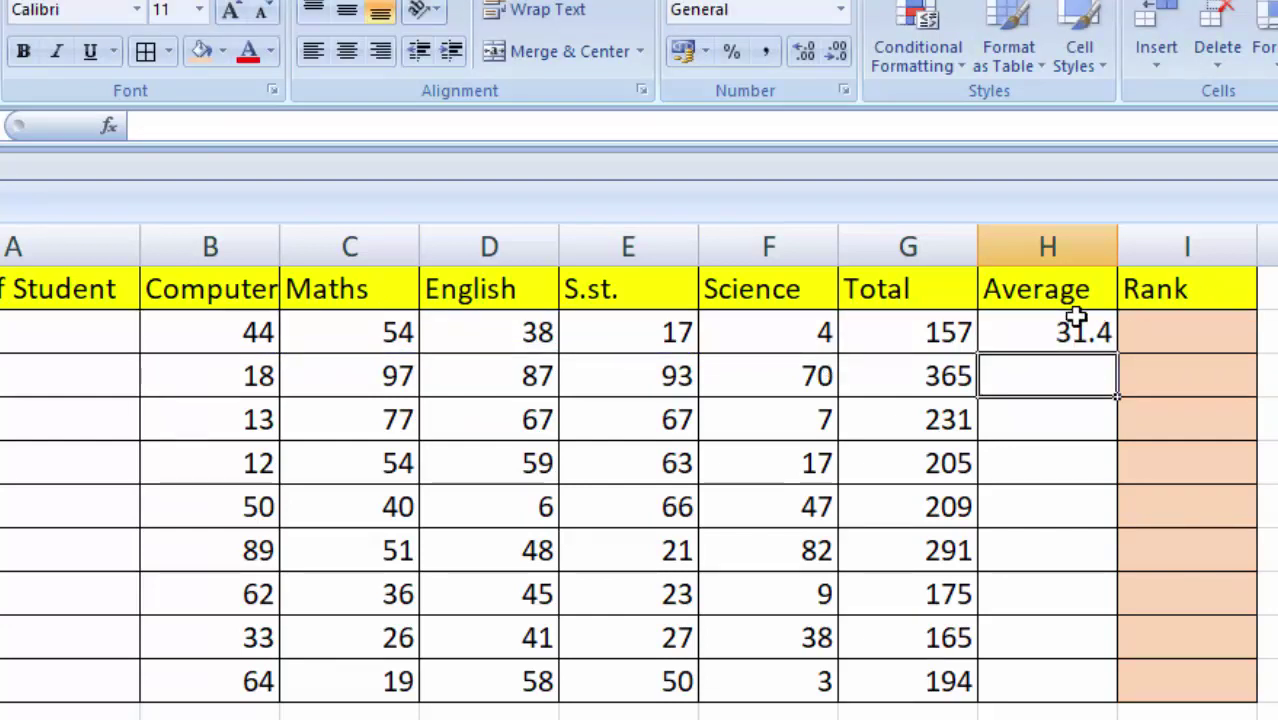
{"action": "left_click", "coordinate": [1072, 333]}
{"action": "double_click", "coordinate": [1120, 350]}
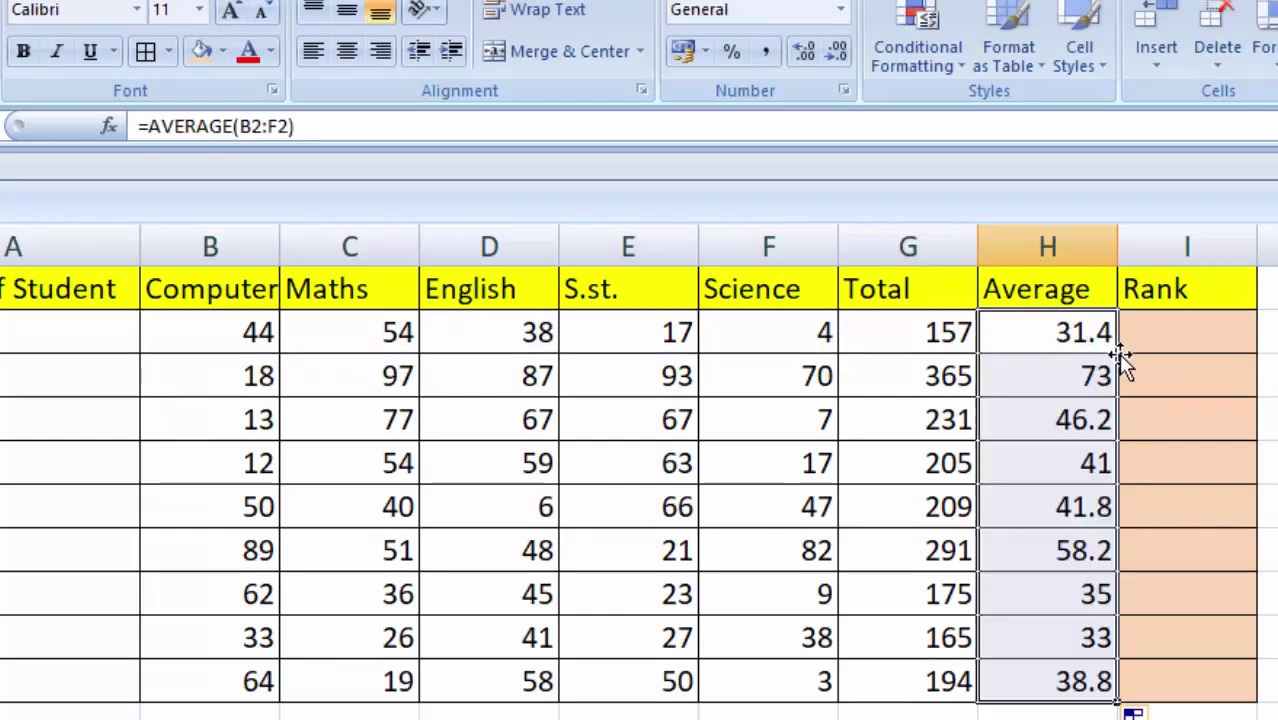
{"action": "left_click", "coordinate": [1188, 343]}
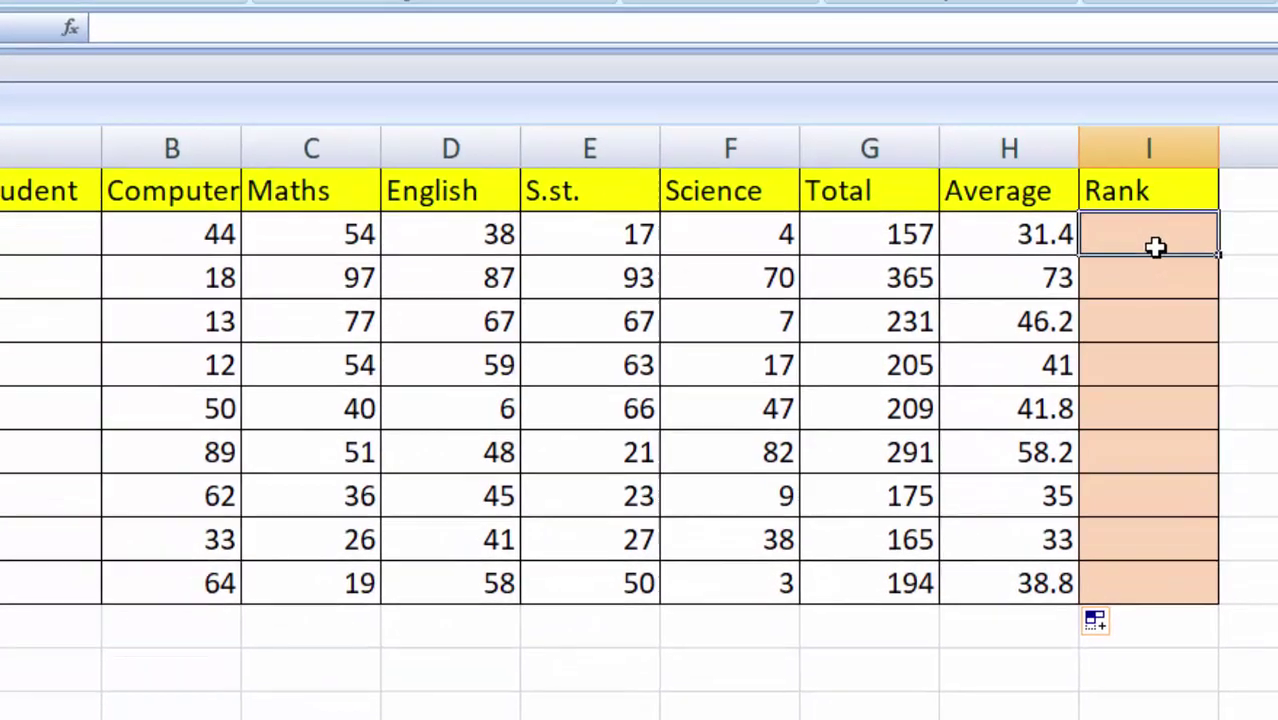
Step: Enter =RANK(G2,G2:G10) in I2 to rank Ram's total among all totals, showing 9
{"action": "type", "text": "=ra"}
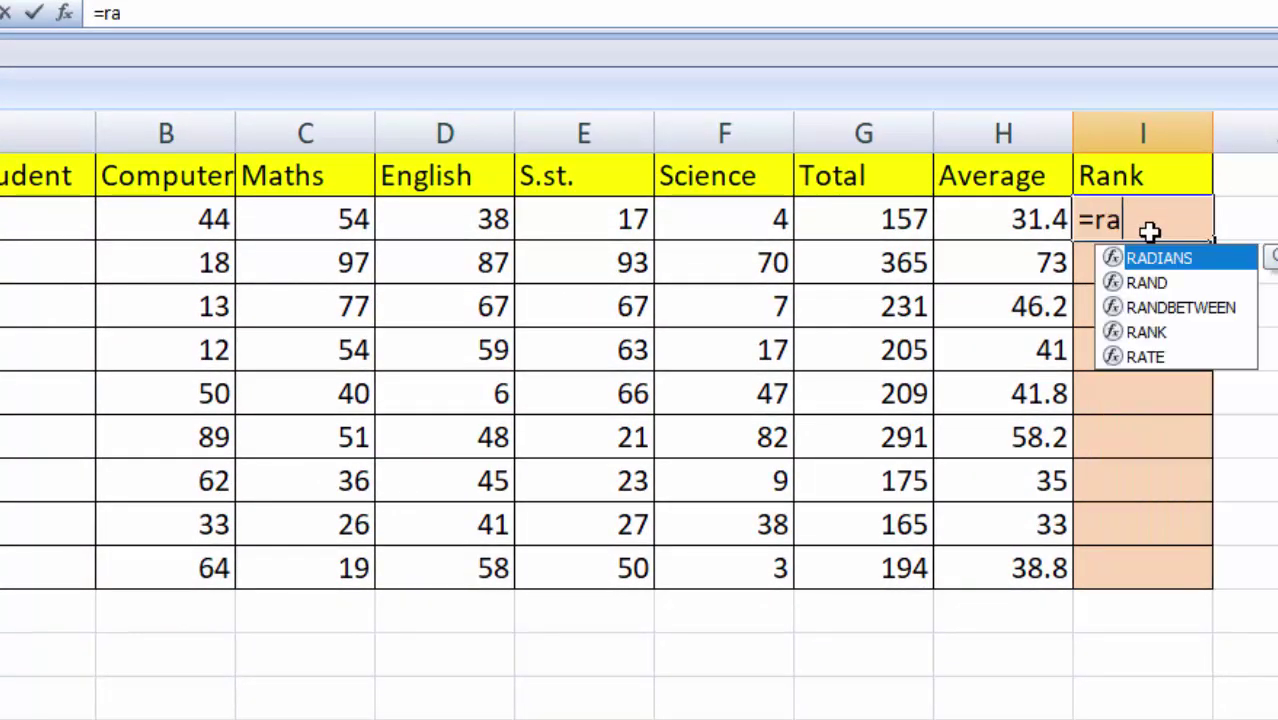
{"action": "type", "text": "nk"}
{"action": "key", "text": "Tab"}
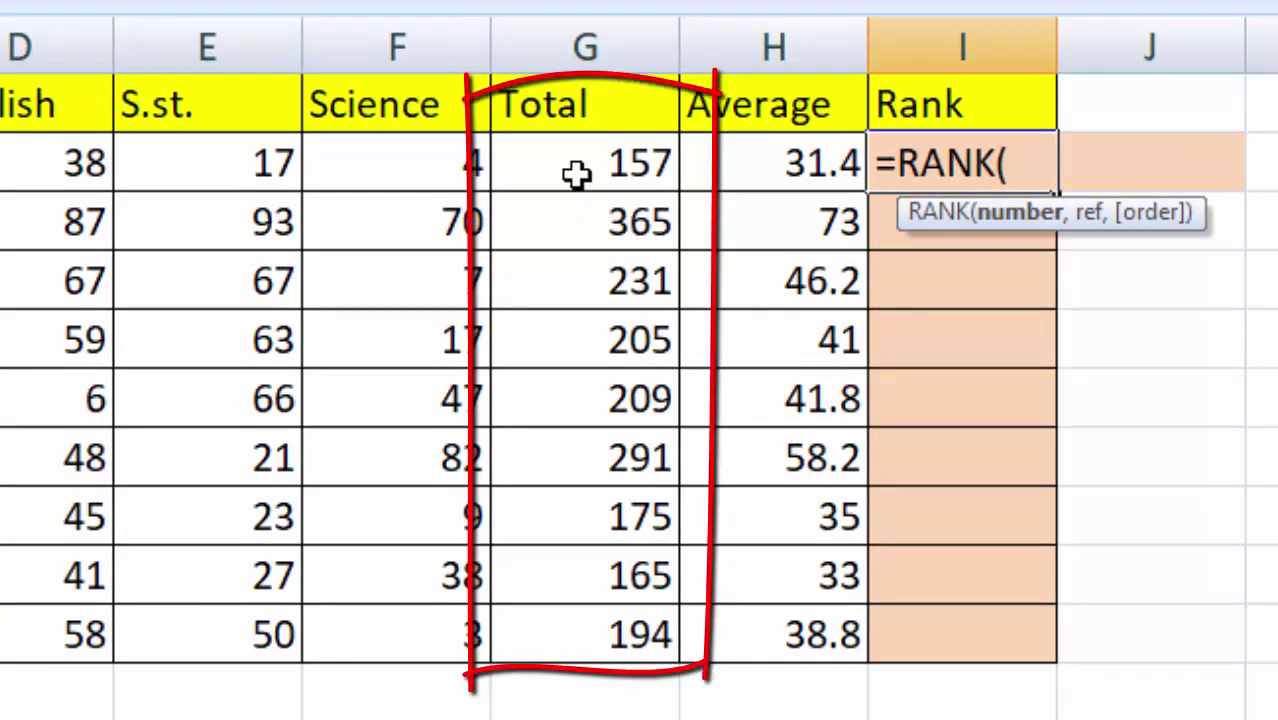
{"action": "left_click", "coordinate": [577, 174]}
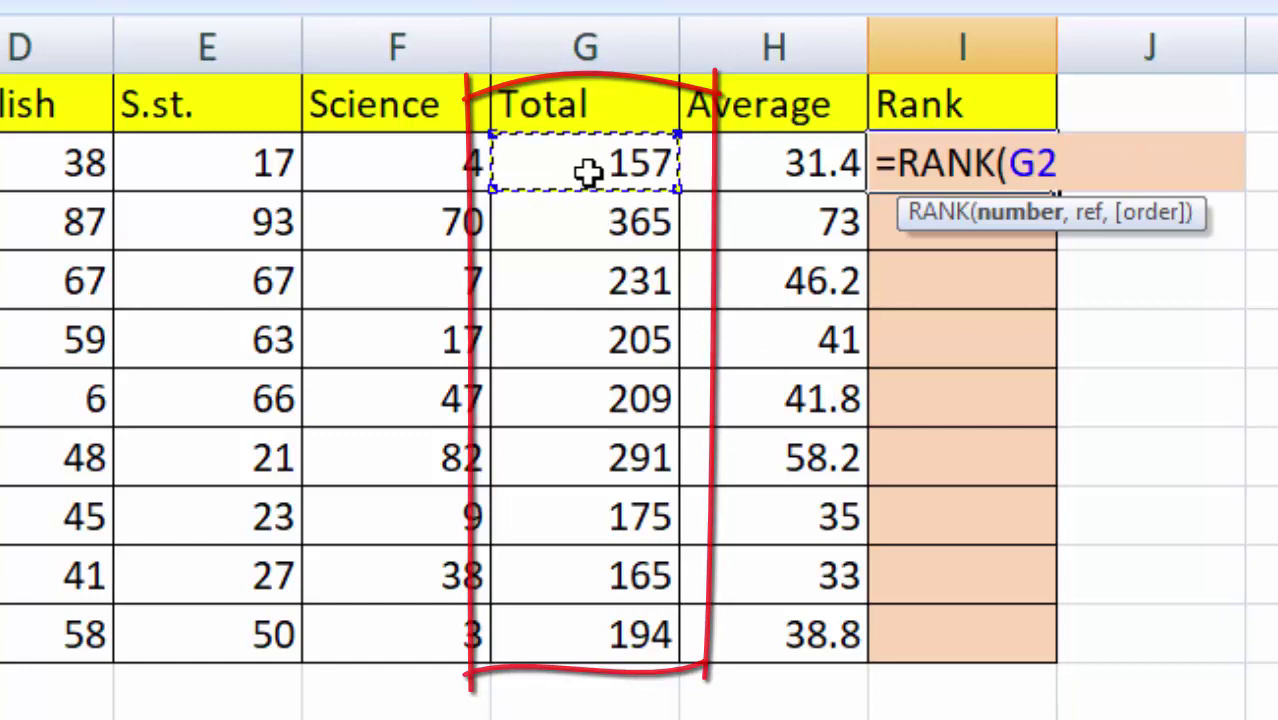
{"action": "type", "text": ","}
{"action": "left_click_drag", "start_coordinate": [603, 185], "coordinate": [553, 622]}
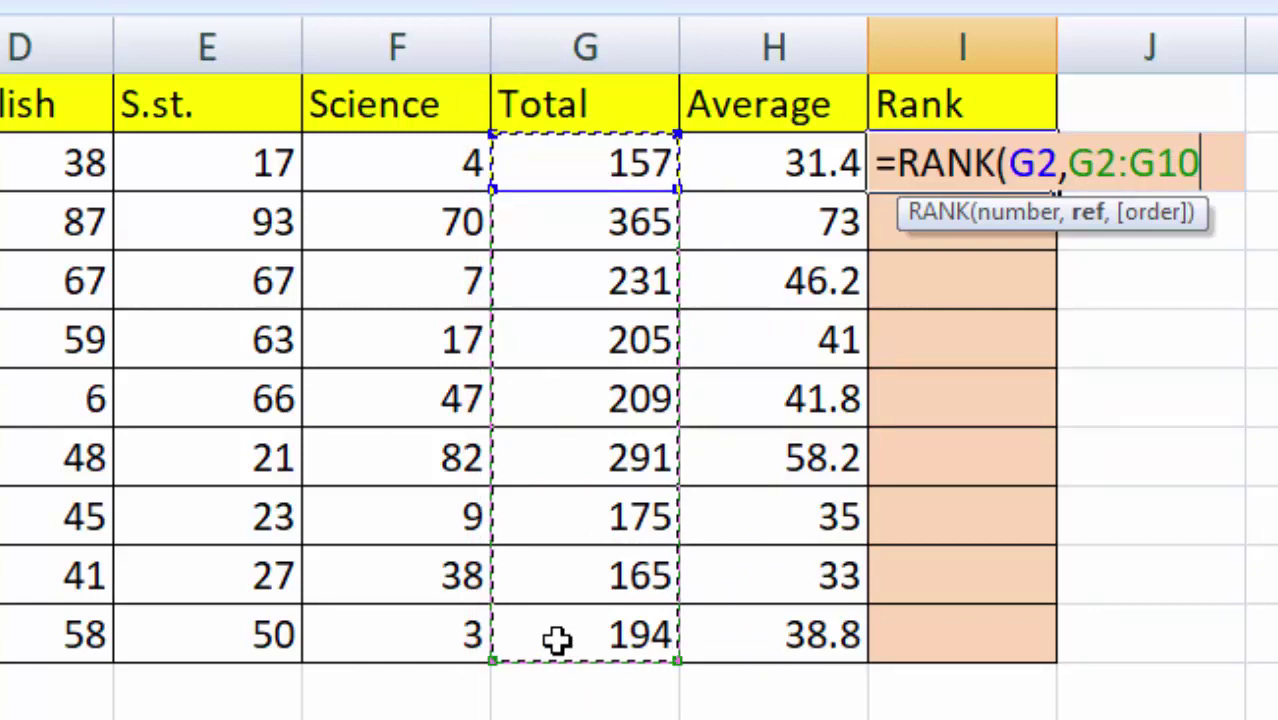
{"action": "key", "text": "shift+Left"}
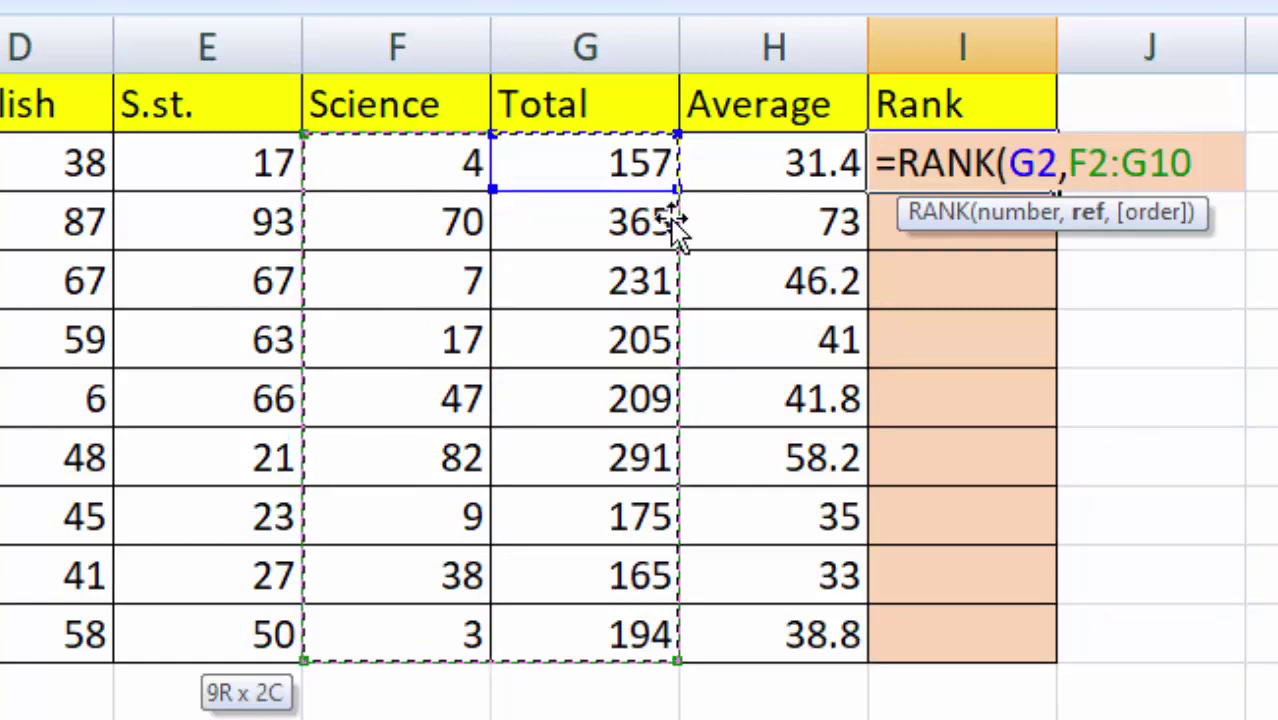
{"action": "left_click_drag", "start_coordinate": [588, 163], "coordinate": [570, 620]}
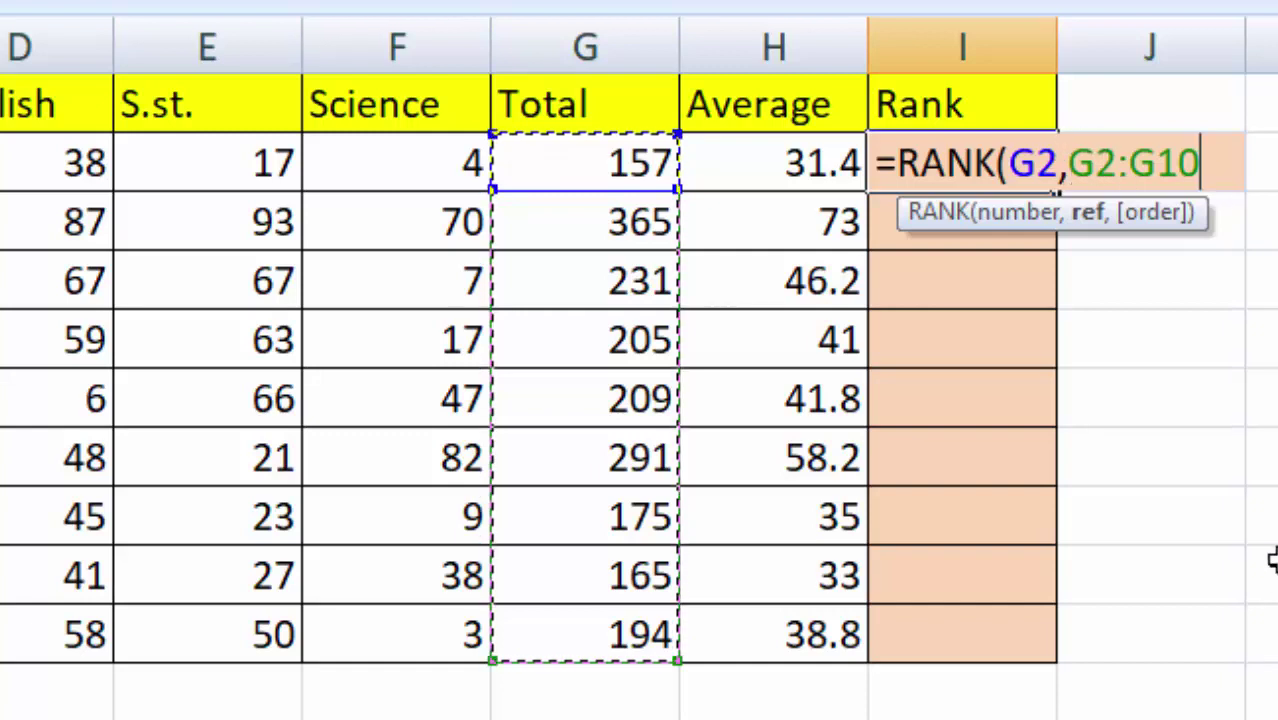
{"action": "type", "text": ")"}
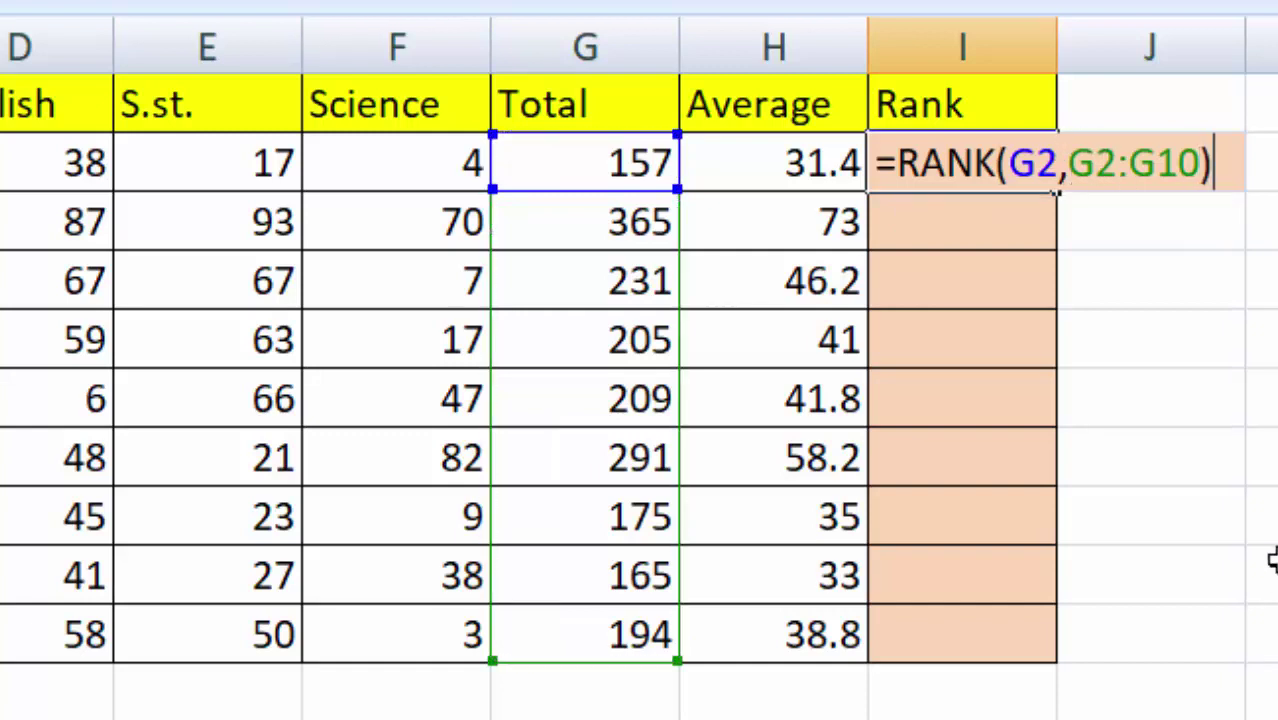
{"action": "key", "text": "Return"}
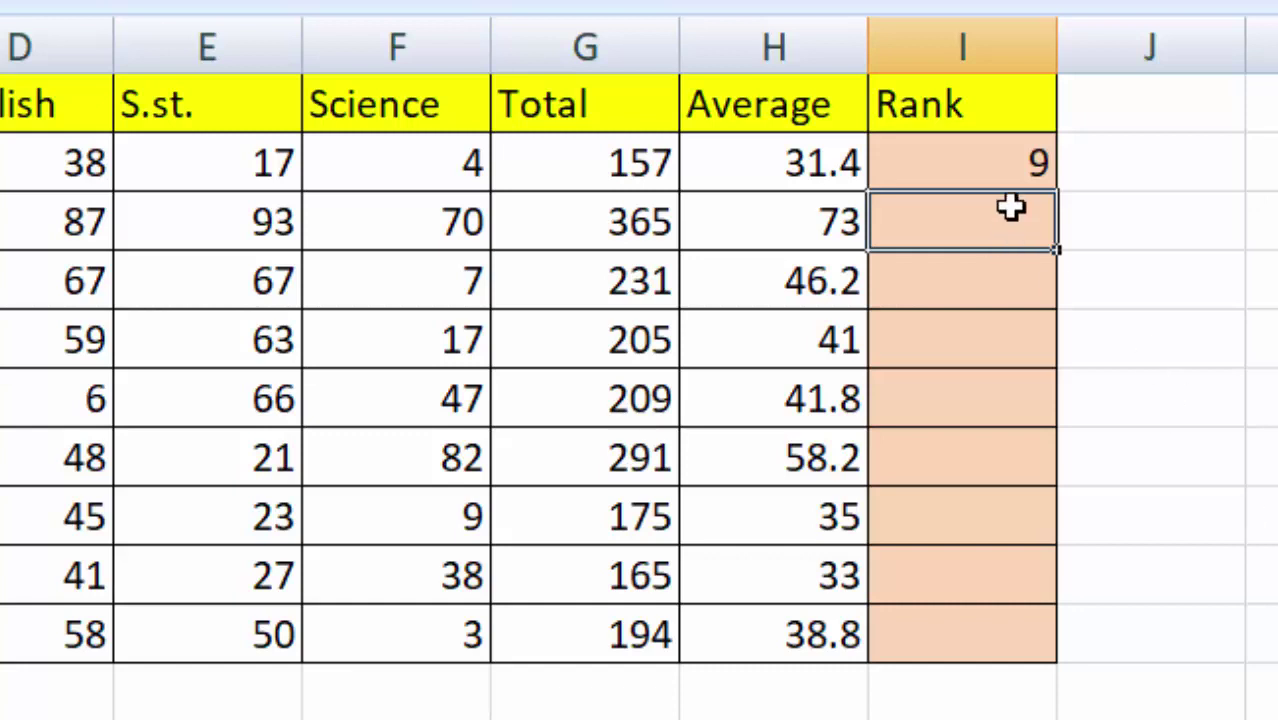
{"action": "left_click", "coordinate": [1013, 172]}
Step: Lock the ranking range in I2's formula as $G$2:$G$10
{"action": "key", "text": "F2"}
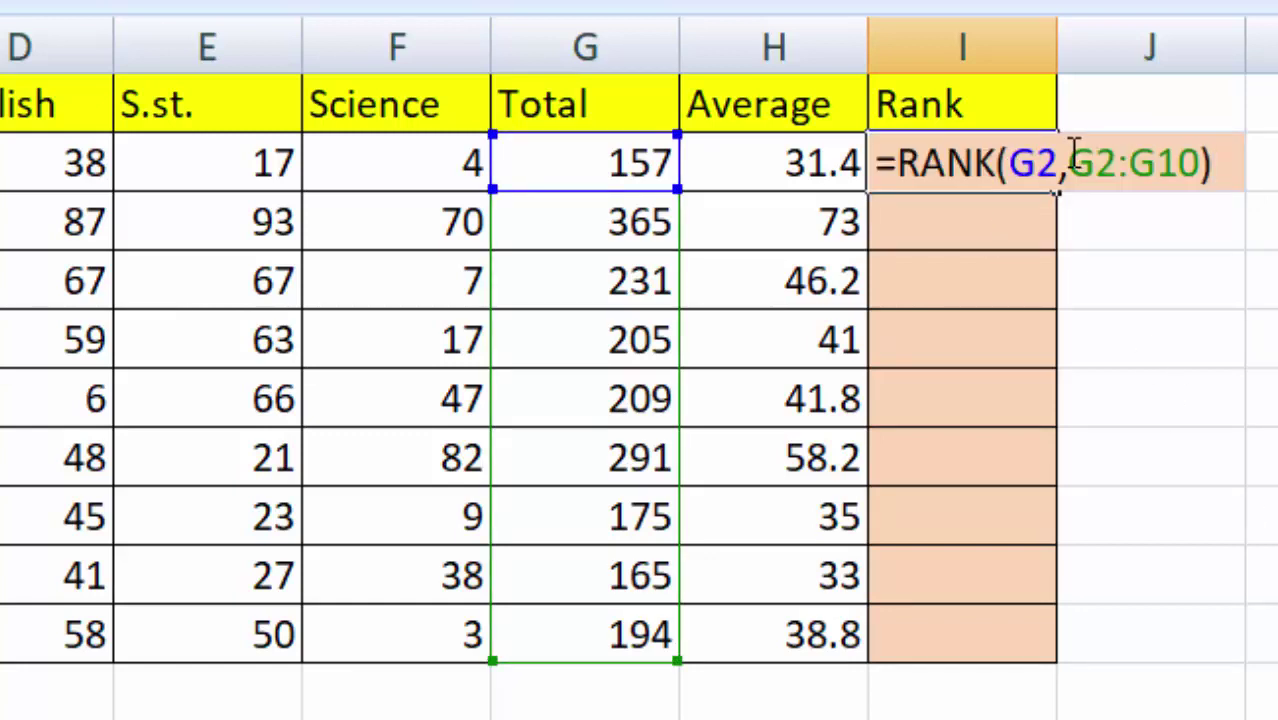
{"action": "left_click_drag", "start_coordinate": [1072, 157], "coordinate": [1201, 163]}
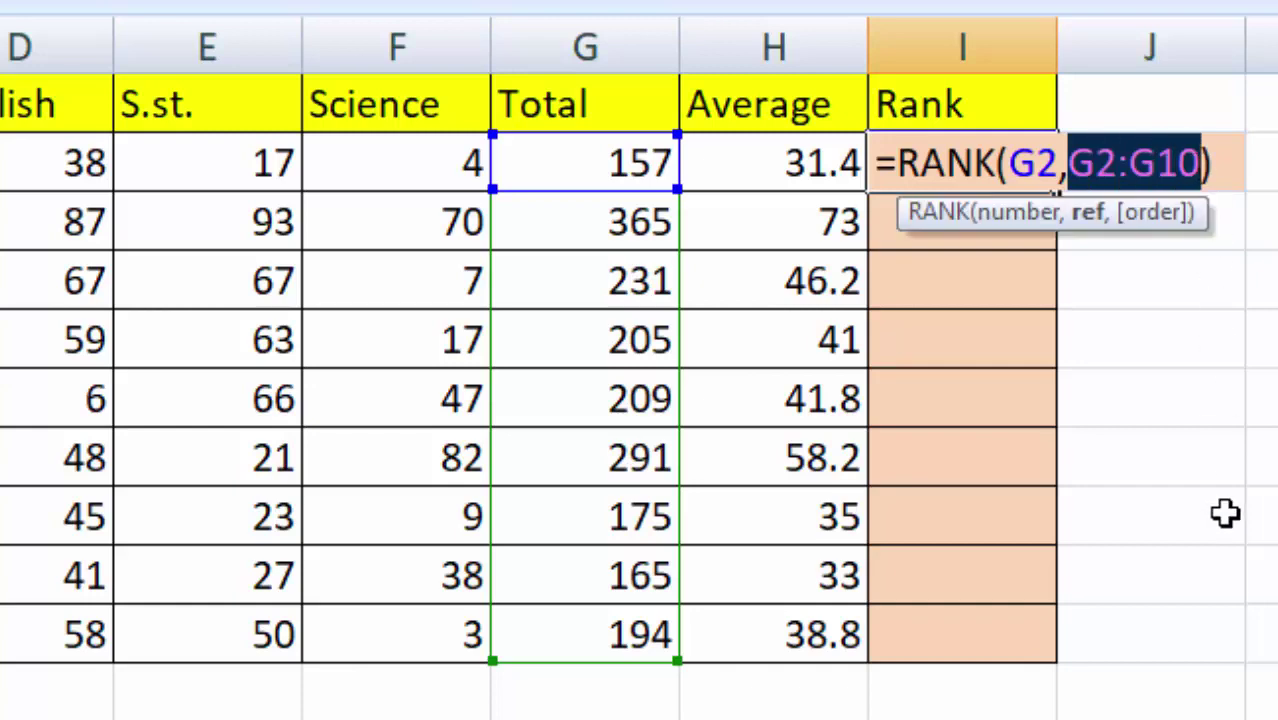
{"action": "key", "text": "F4"}
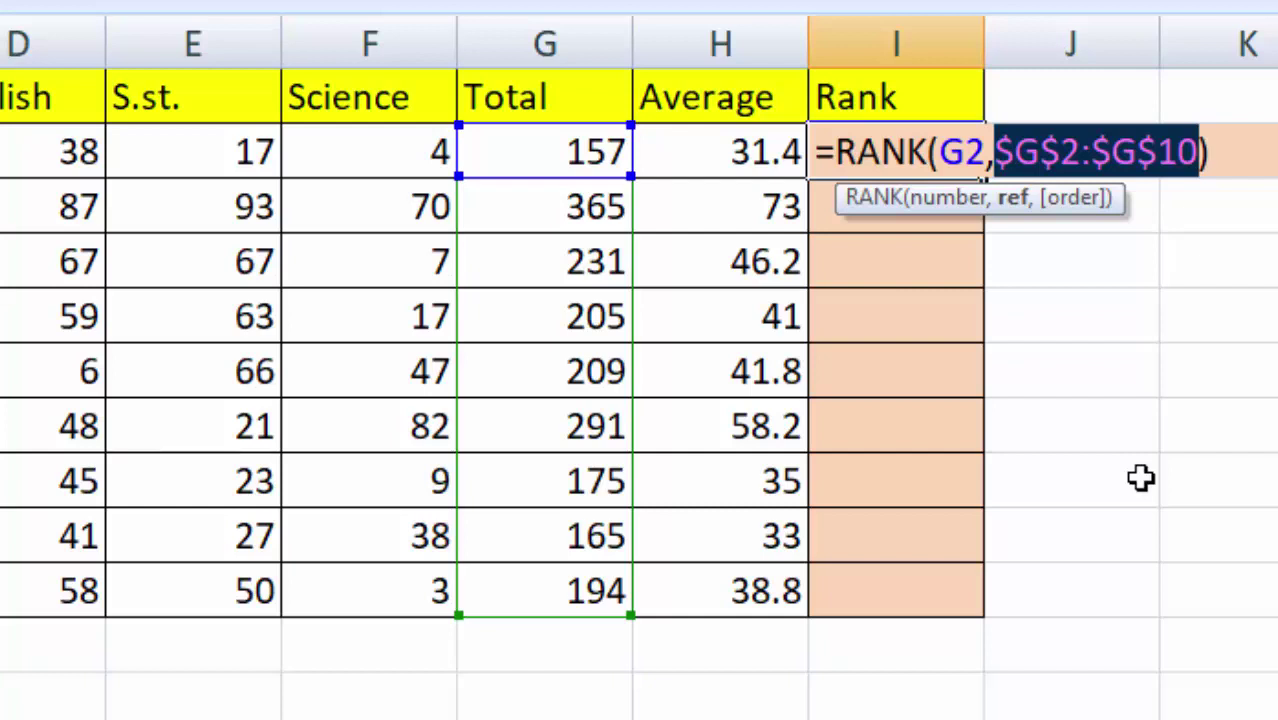
{"action": "key", "text": "Return"}
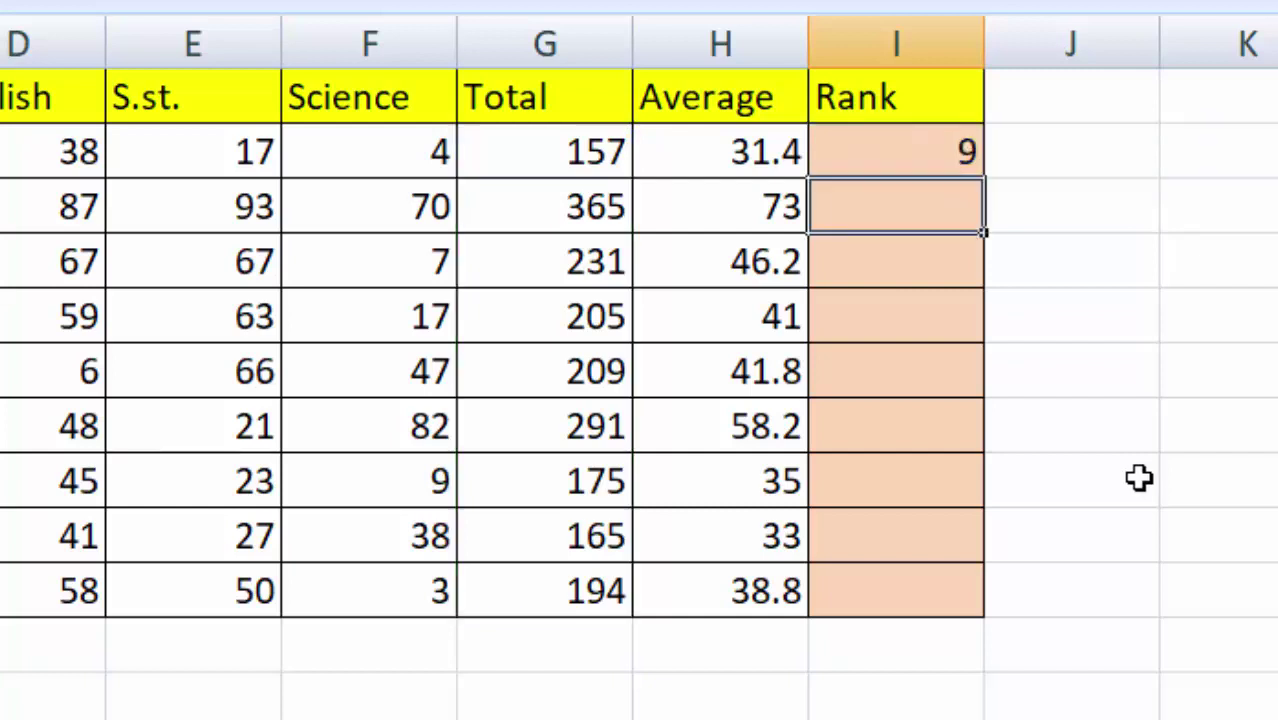
{"action": "left_click", "coordinate": [916, 145]}
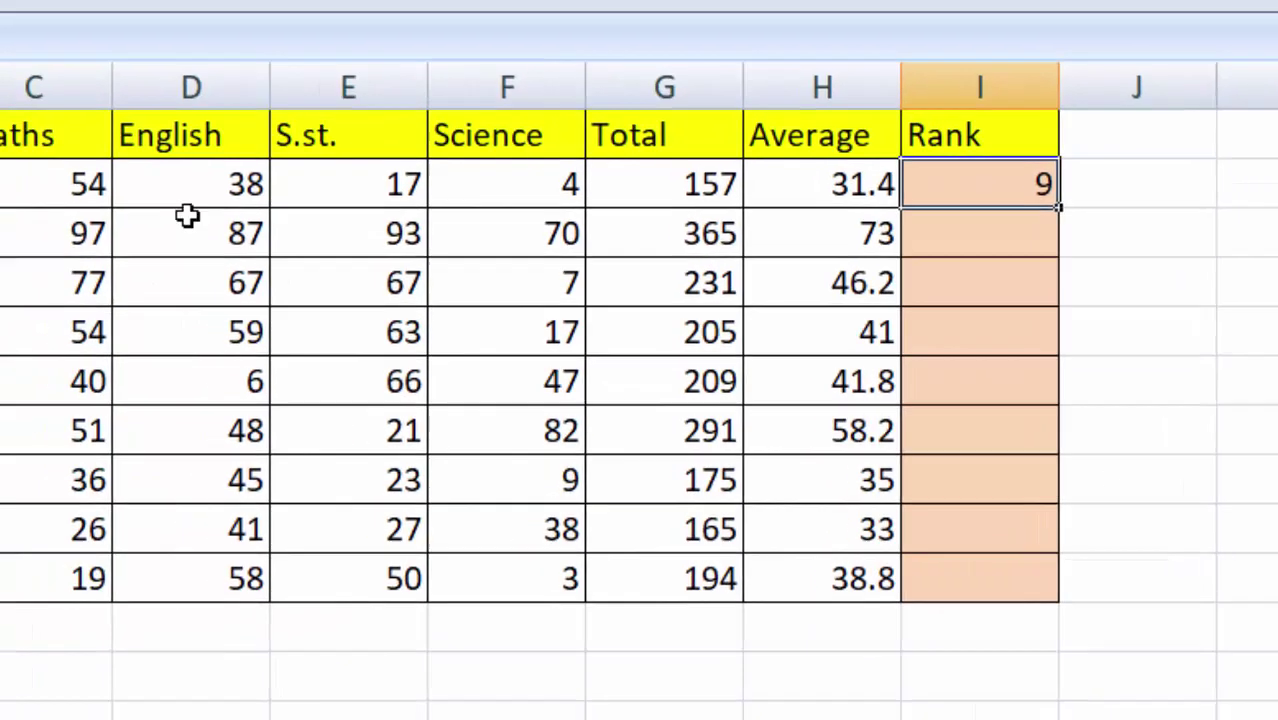
{"action": "mouse_move", "coordinate": [290, 260]}
{"action": "left_mouse_down"}
{"action": "mouse_move", "coordinate": [812, 280]}
{"action": "mouse_move", "coordinate": [1010, 262]}
{"action": "left_mouse_up"}
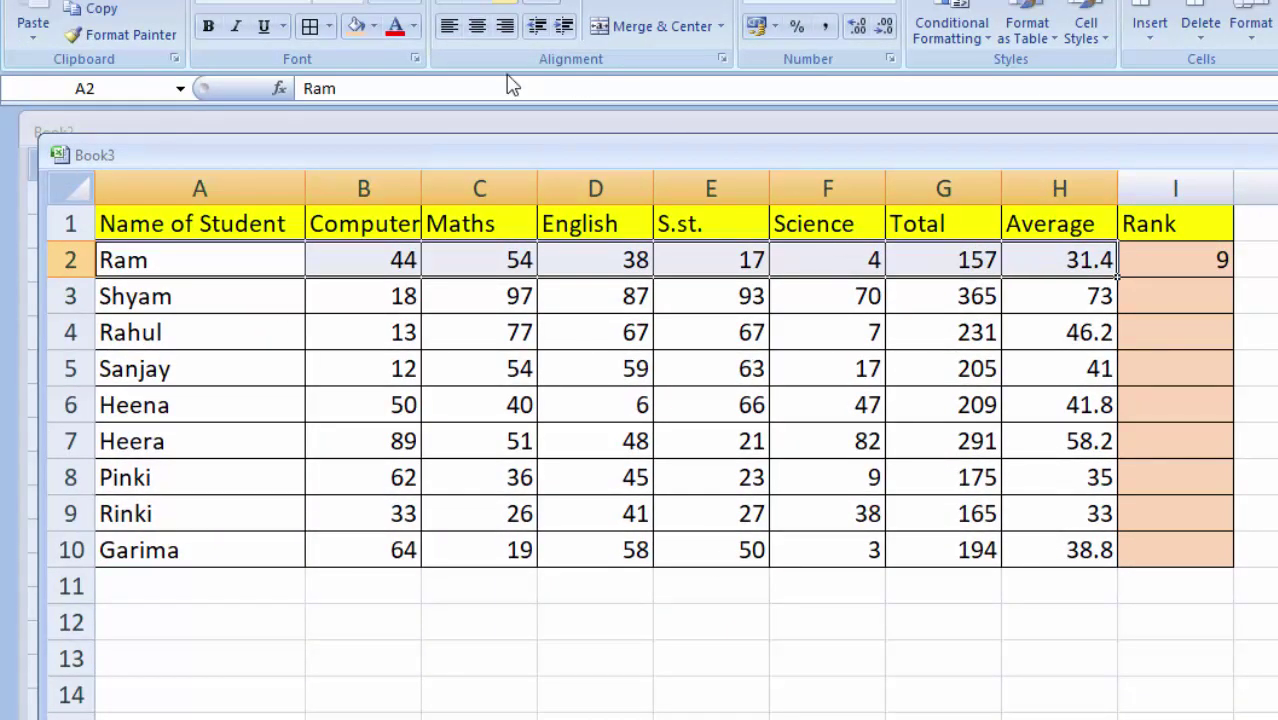
Step: Fill row 2 of the marks table light pink
{"action": "left_click", "coordinate": [373, 26]}
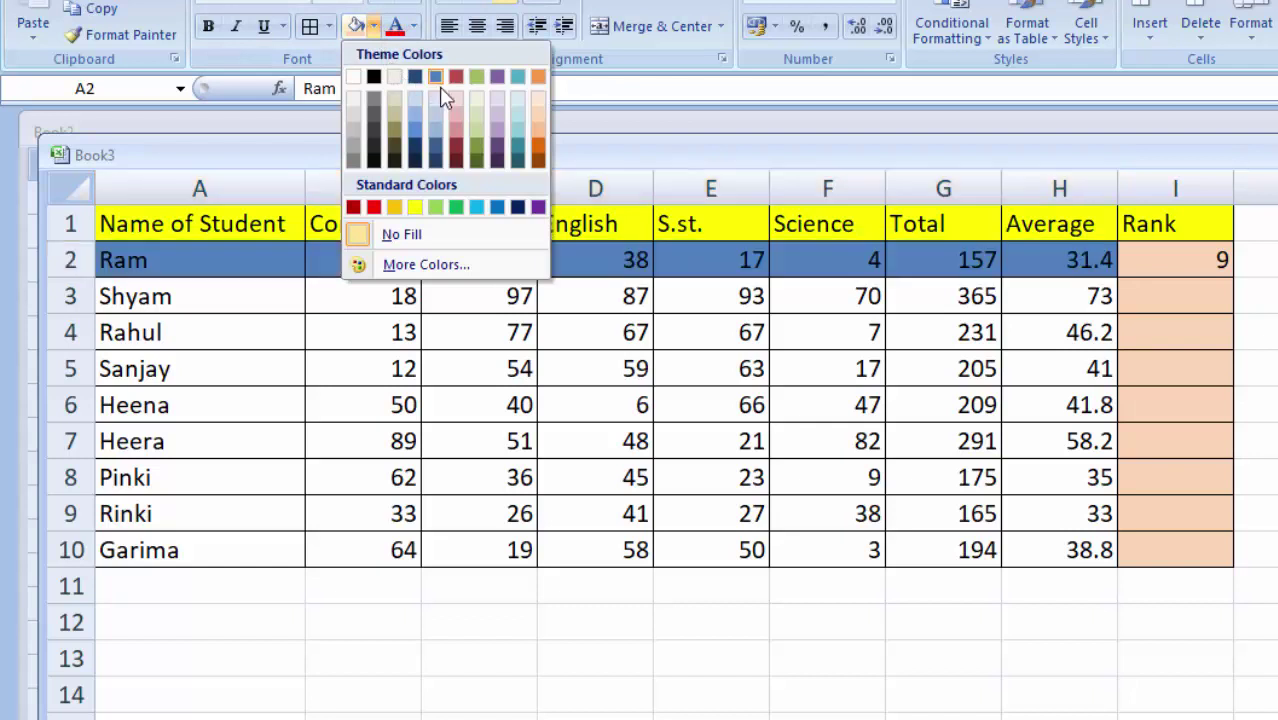
{"action": "left_click", "coordinate": [456, 114]}
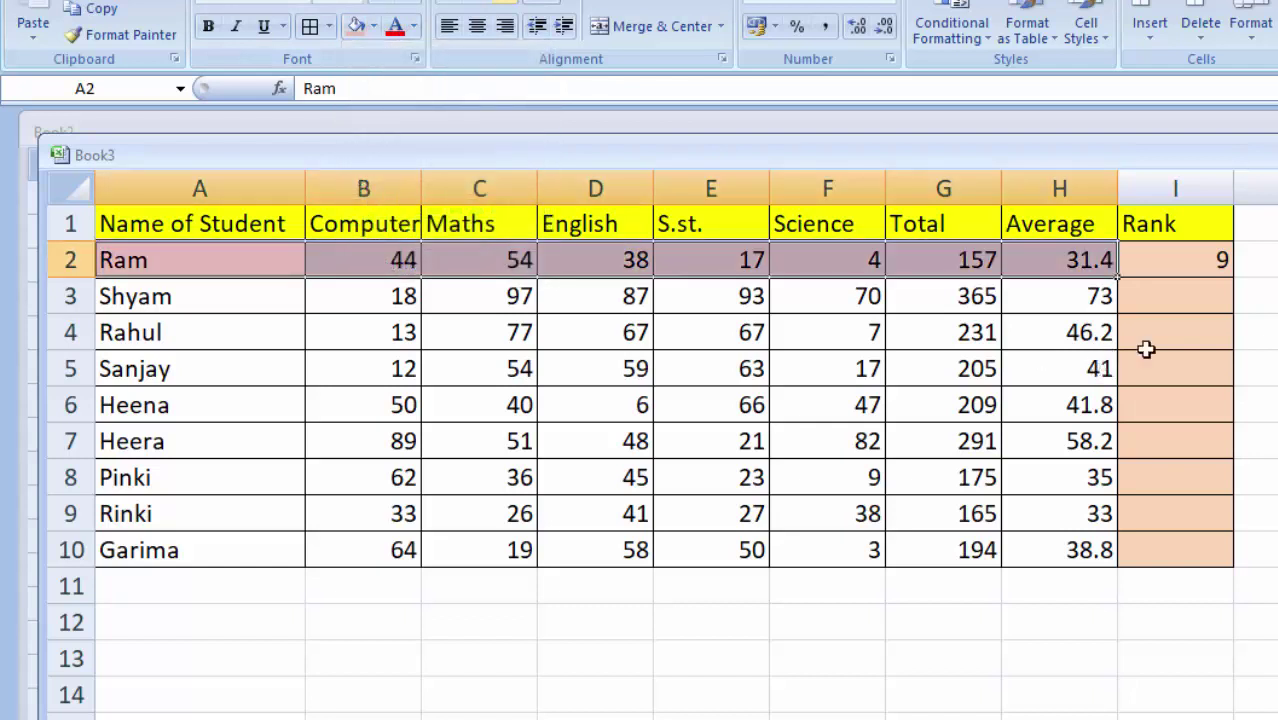
{"action": "left_click", "coordinate": [1273, 293]}
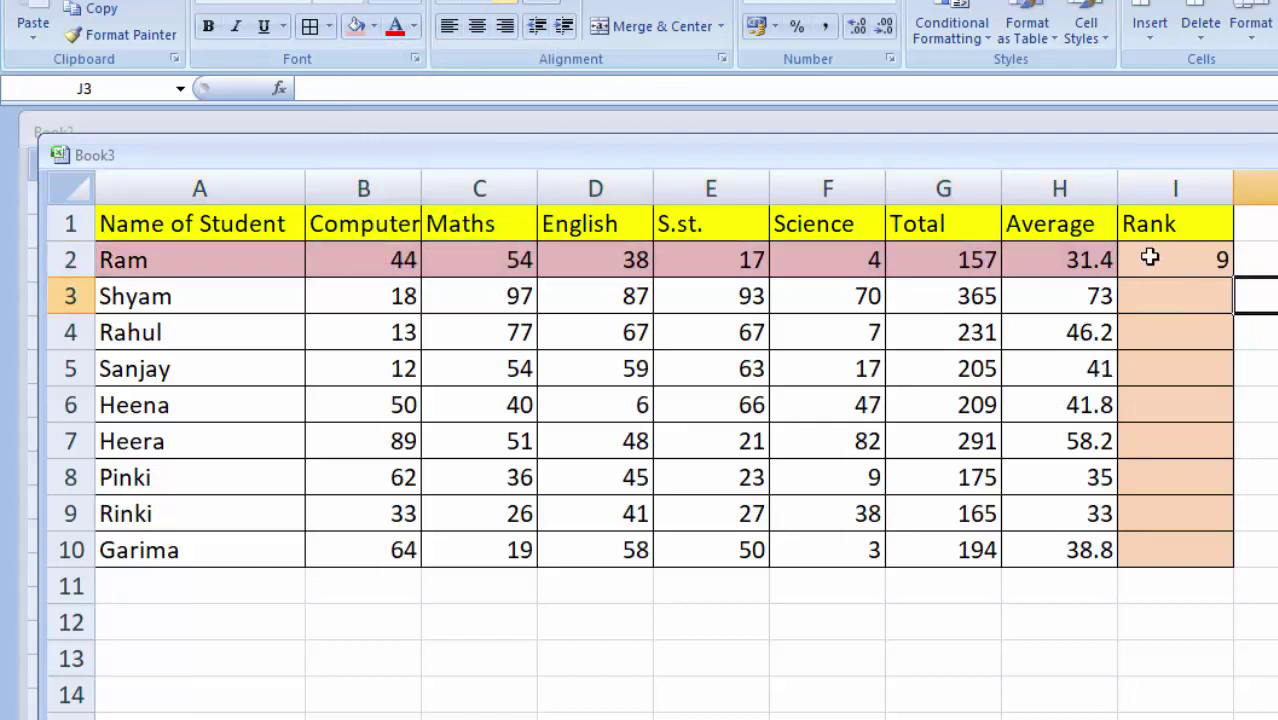
Step: Copy the RANK formula from I2 down to I10 so every student is ranked
{"action": "left_click", "coordinate": [1203, 265]}
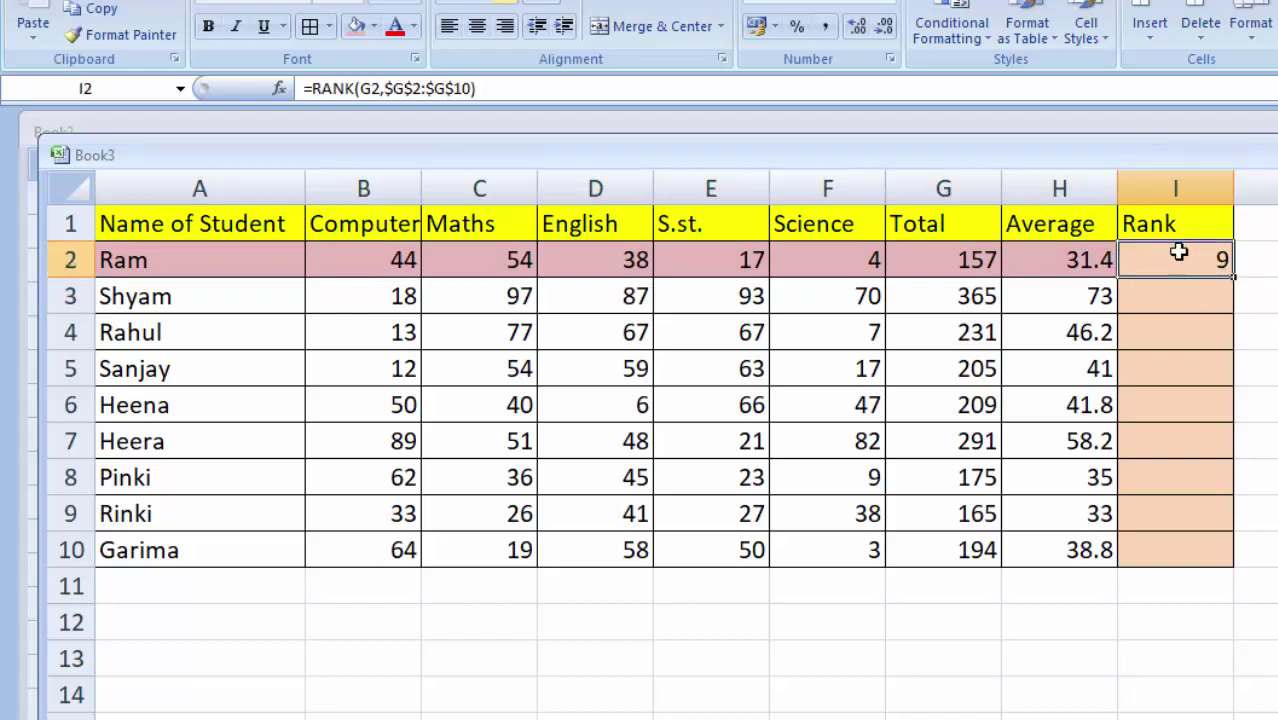
{"action": "left_click_drag", "start_coordinate": [1235, 282], "coordinate": [1212, 568]}
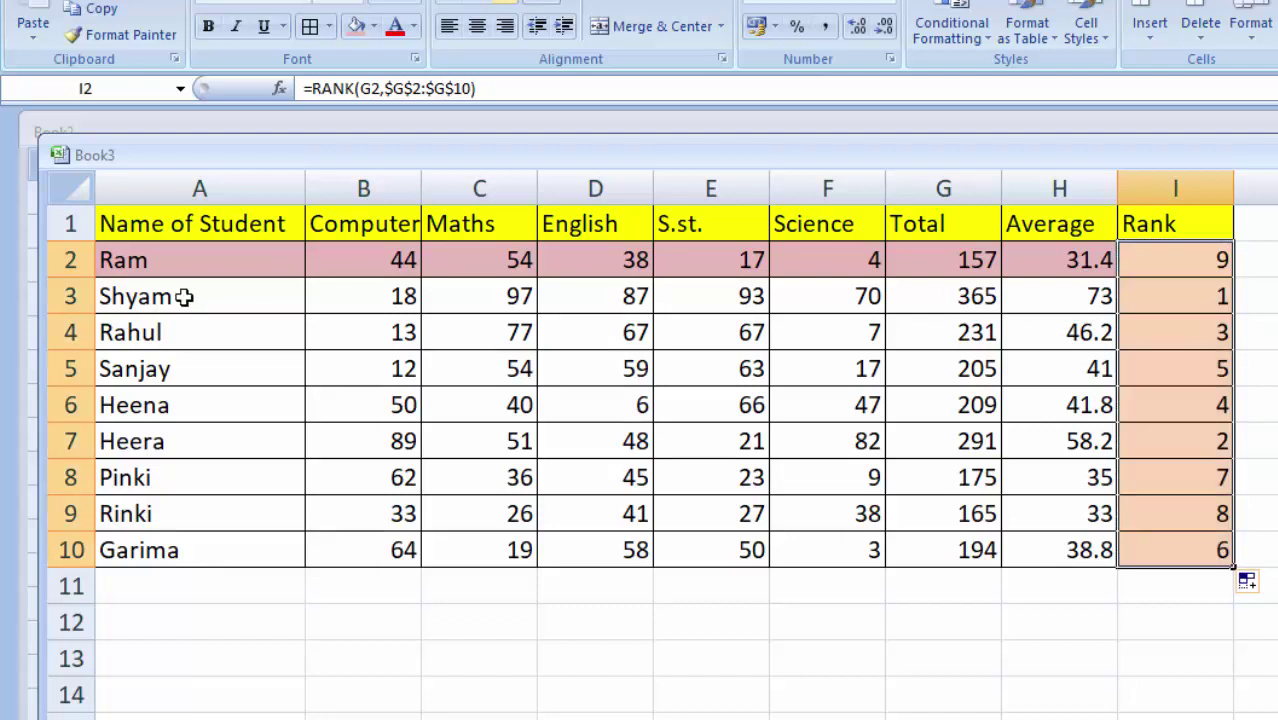
{"action": "left_click_drag", "start_coordinate": [183, 296], "coordinate": [1003, 305]}
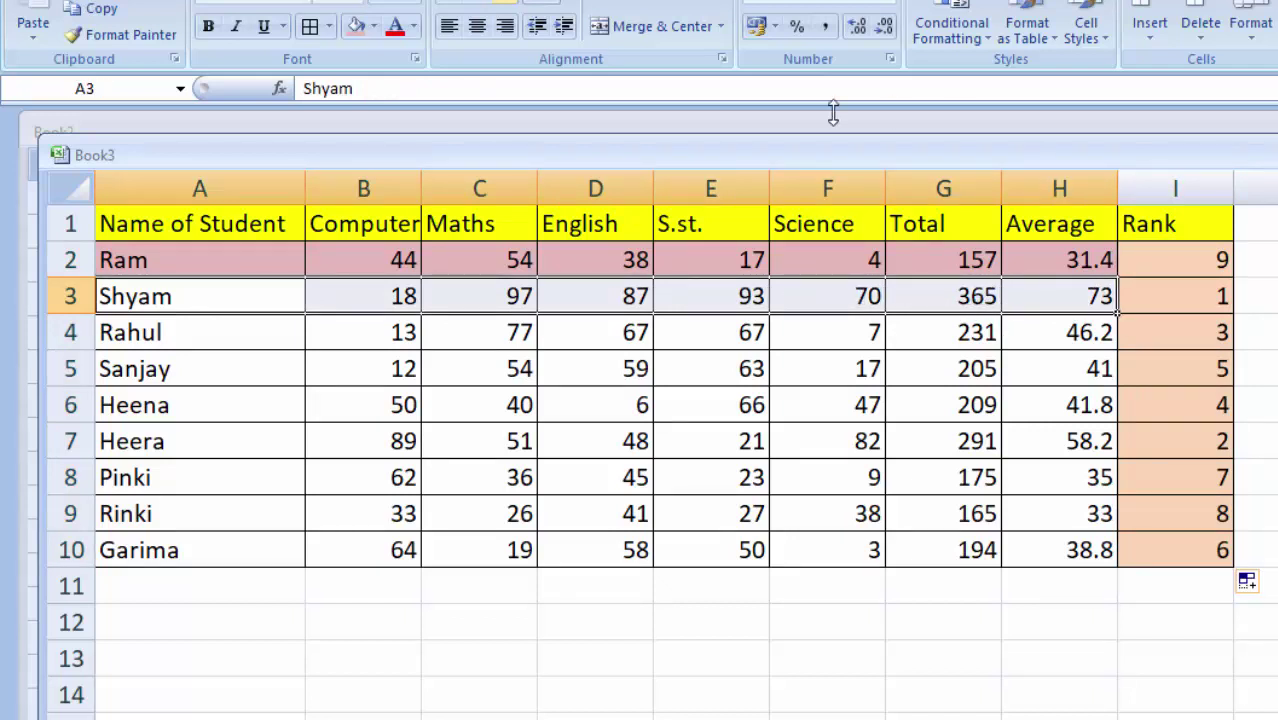
Step: Fill Shyam's row 3 light green and his rank cell I3 yellow
{"action": "left_click", "coordinate": [375, 27]}
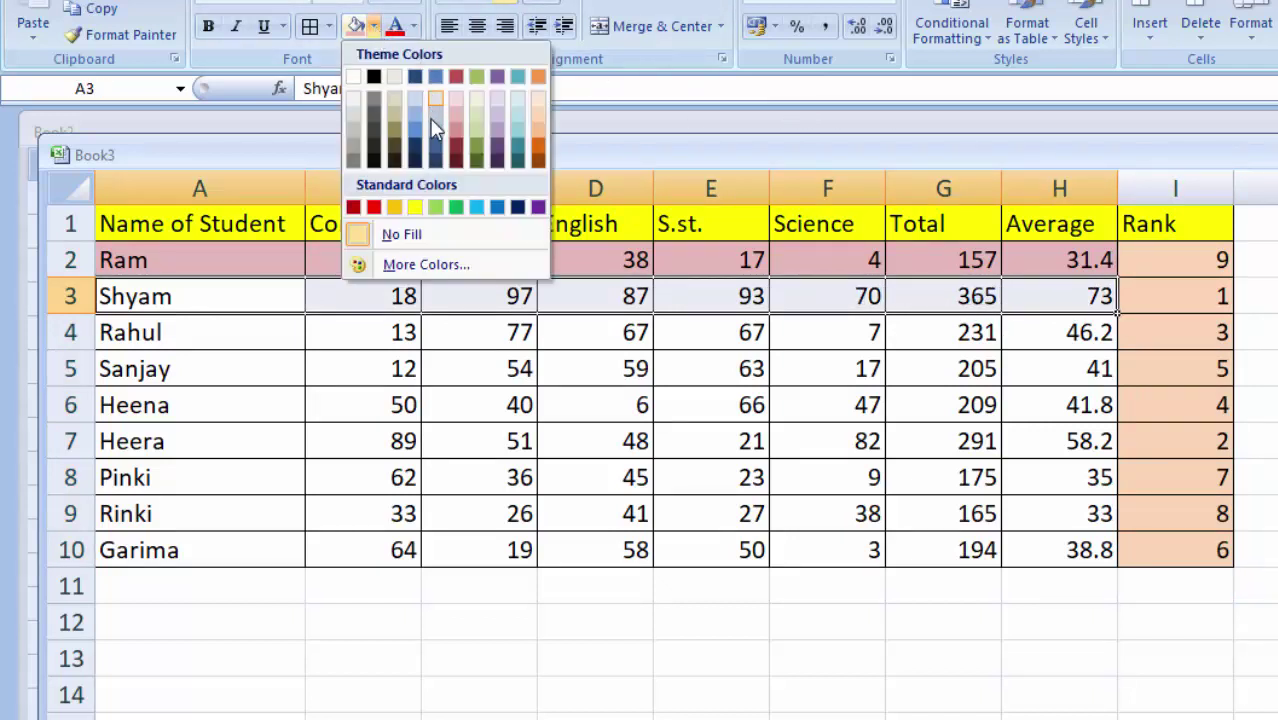
{"action": "left_click", "coordinate": [433, 207]}
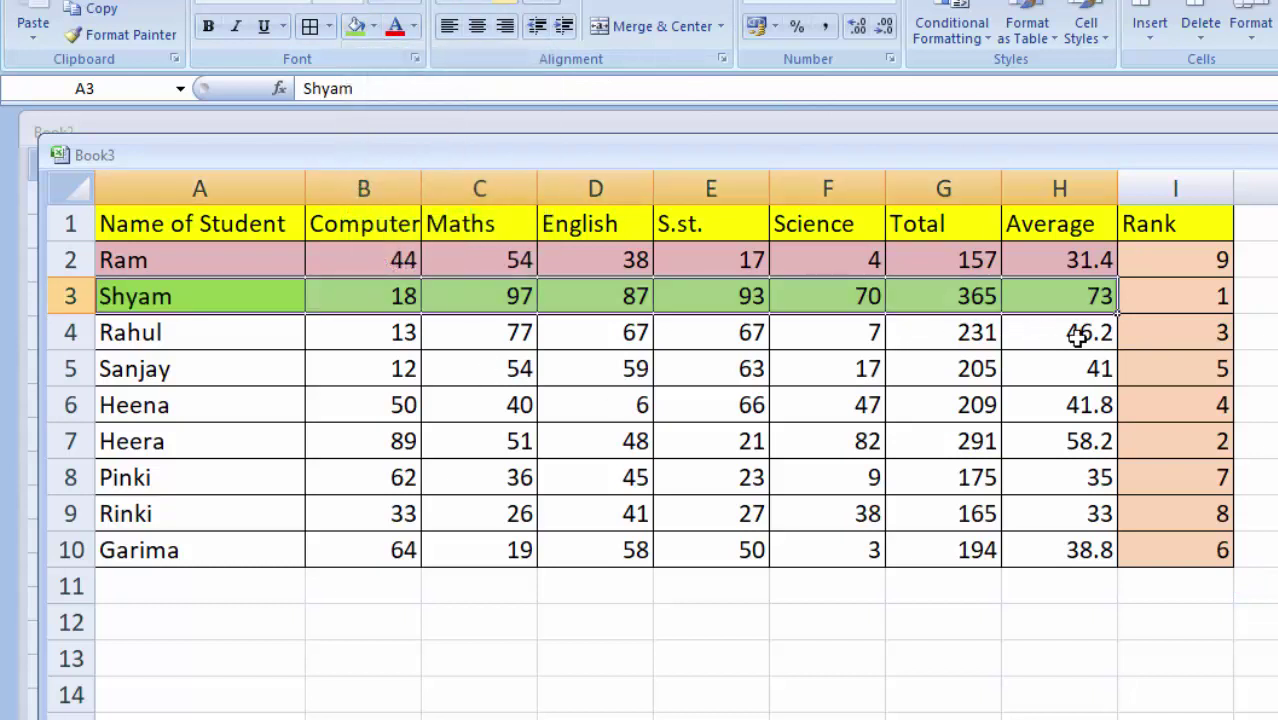
{"action": "left_click", "coordinate": [1180, 294]}
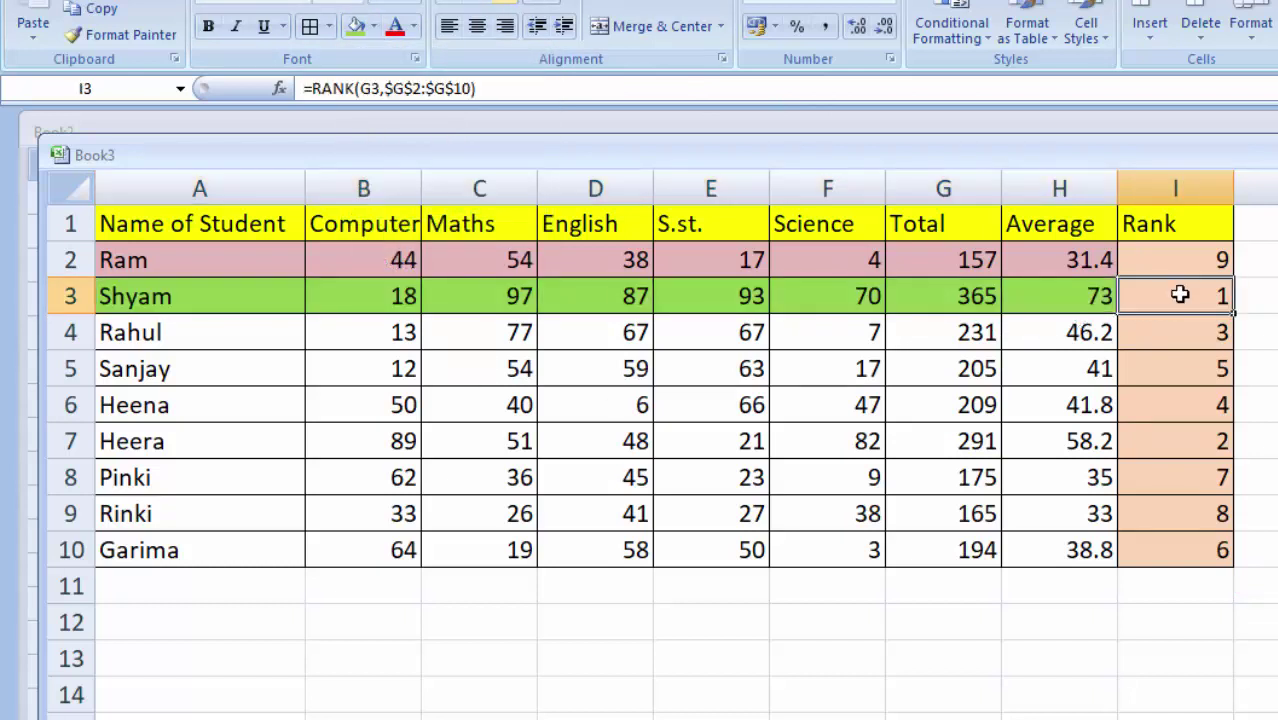
{"action": "left_click", "coordinate": [374, 28]}
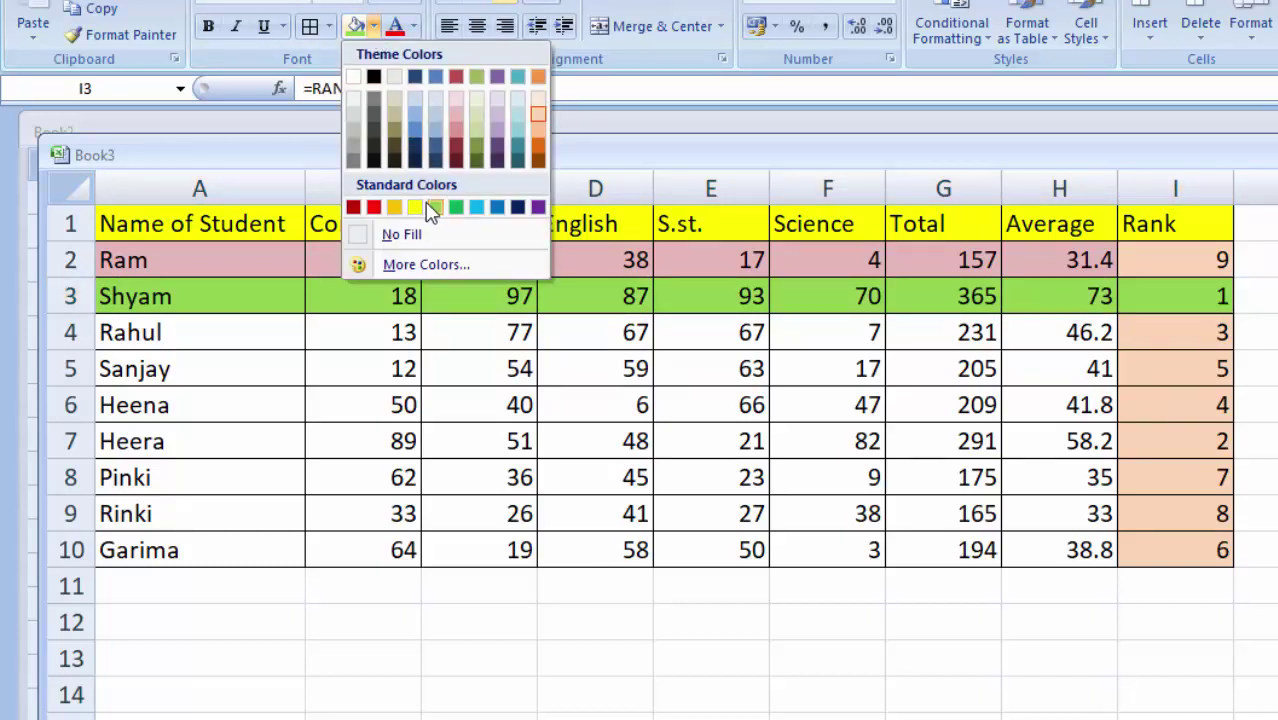
{"action": "left_click", "coordinate": [414, 207]}
{"action": "left_click", "coordinate": [1255, 441]}
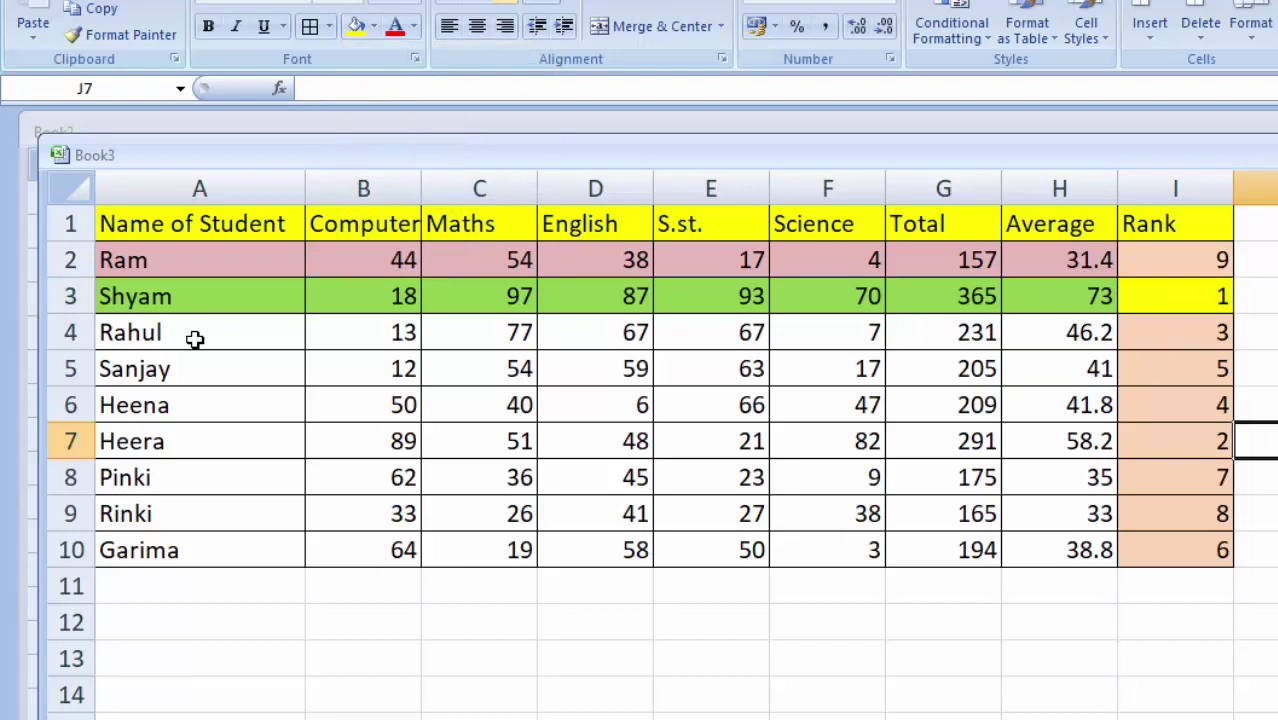
Step: Fill Heera's row 7, A7:H7, yellow
{"action": "left_click_drag", "start_coordinate": [205, 441], "coordinate": [722, 453]}
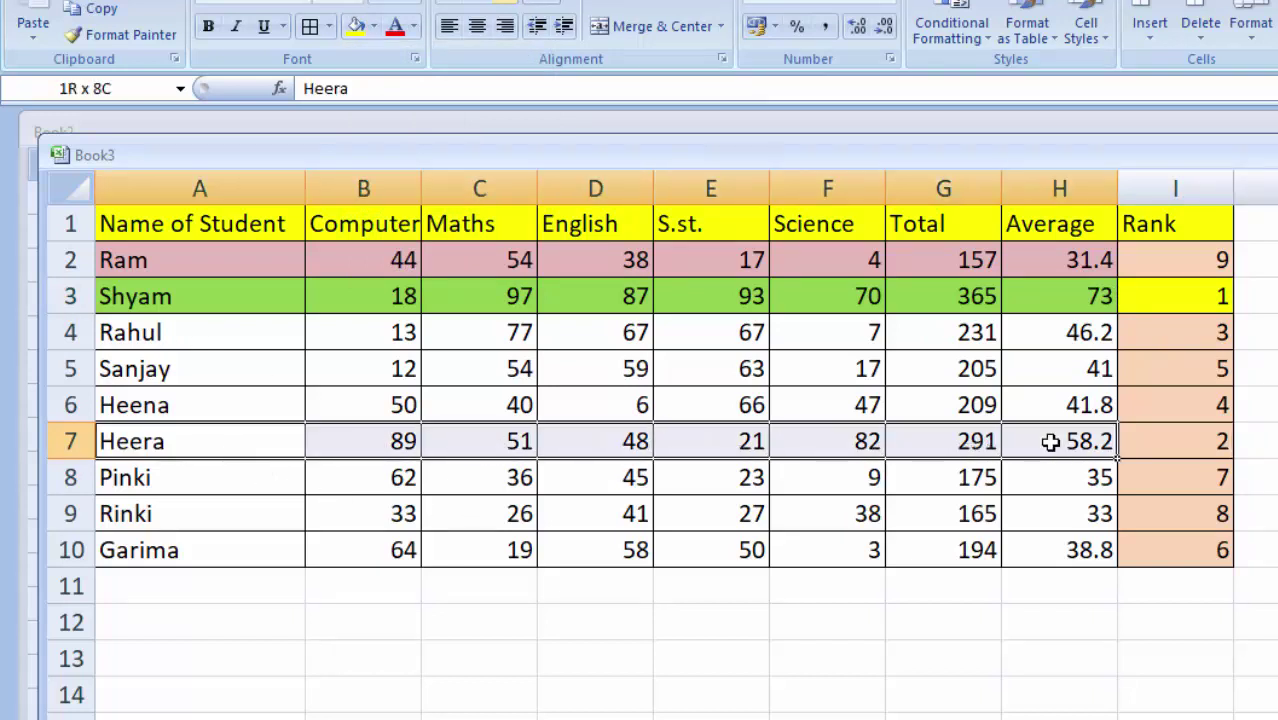
{"action": "left_click_drag", "start_coordinate": [722, 453], "coordinate": [1056, 442]}
{"action": "left_click", "coordinate": [355, 26]}
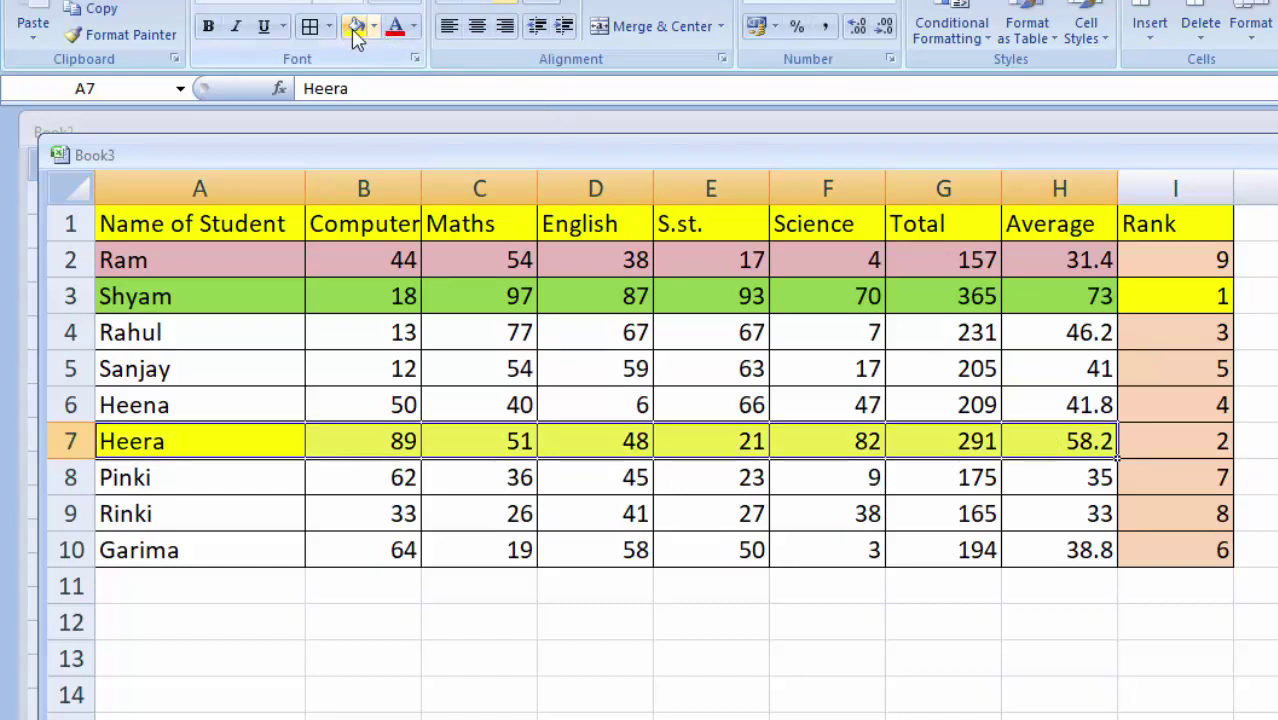
Step: Make rank cell I7 black with a white 2
{"action": "left_click", "coordinate": [1162, 450]}
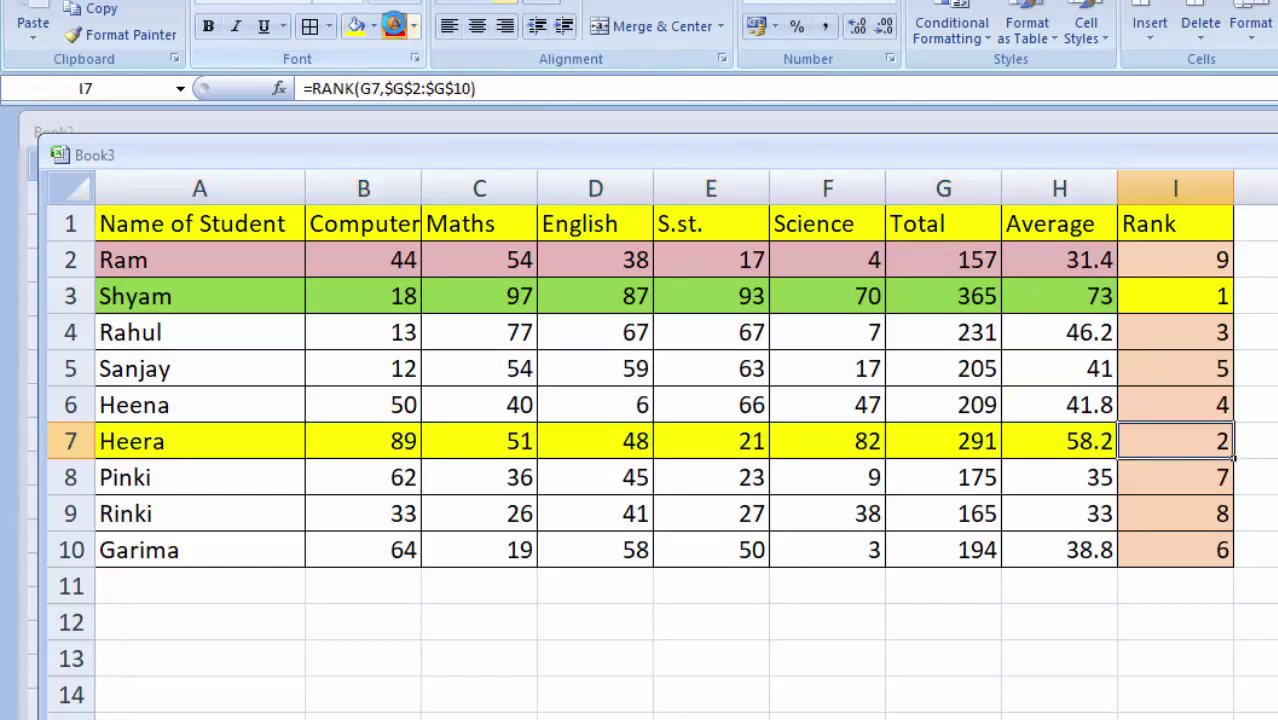
{"action": "left_click", "coordinate": [393, 28]}
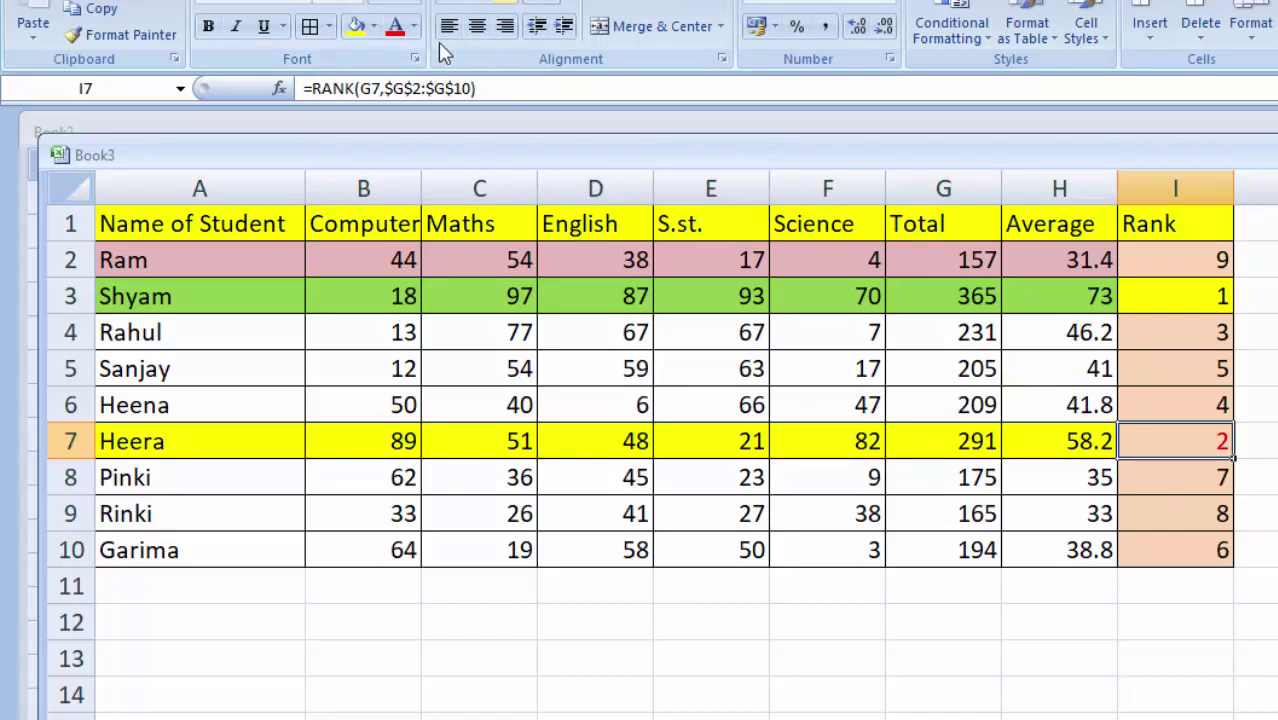
{"action": "left_click", "coordinate": [373, 27]}
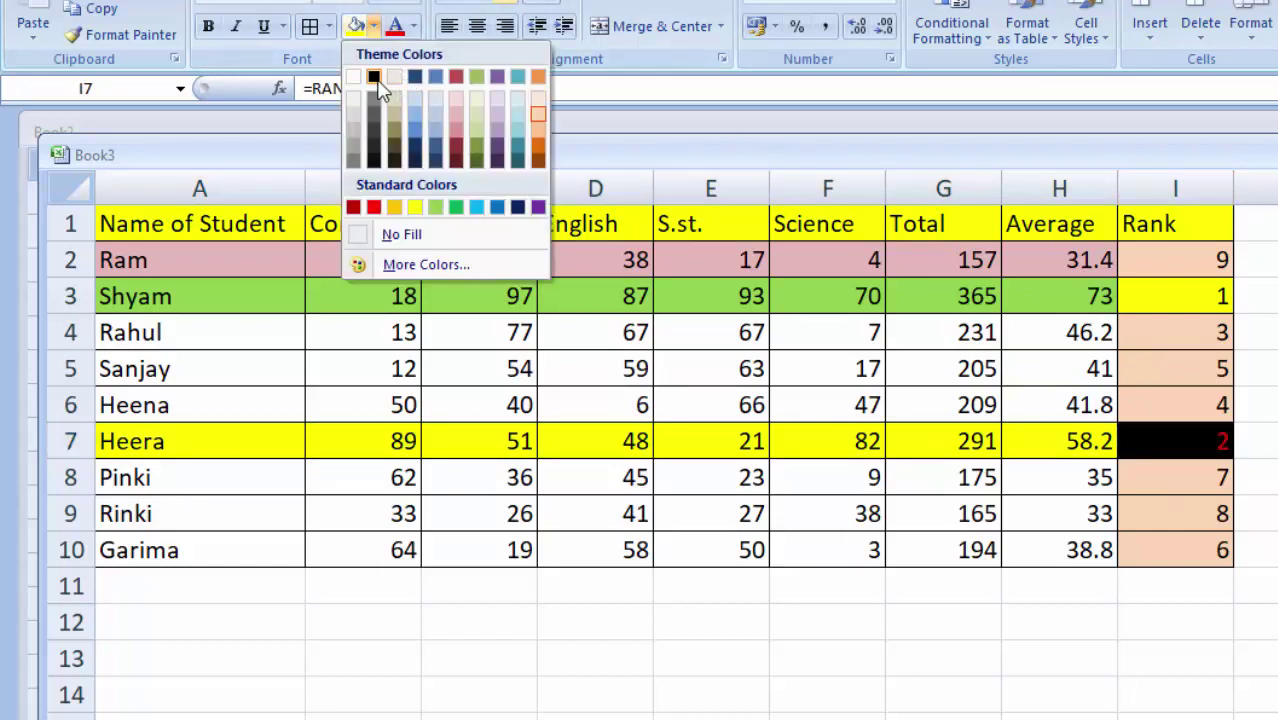
{"action": "left_click", "coordinate": [376, 79]}
{"action": "left_click", "coordinate": [1242, 472]}
{"action": "left_click", "coordinate": [1178, 436]}
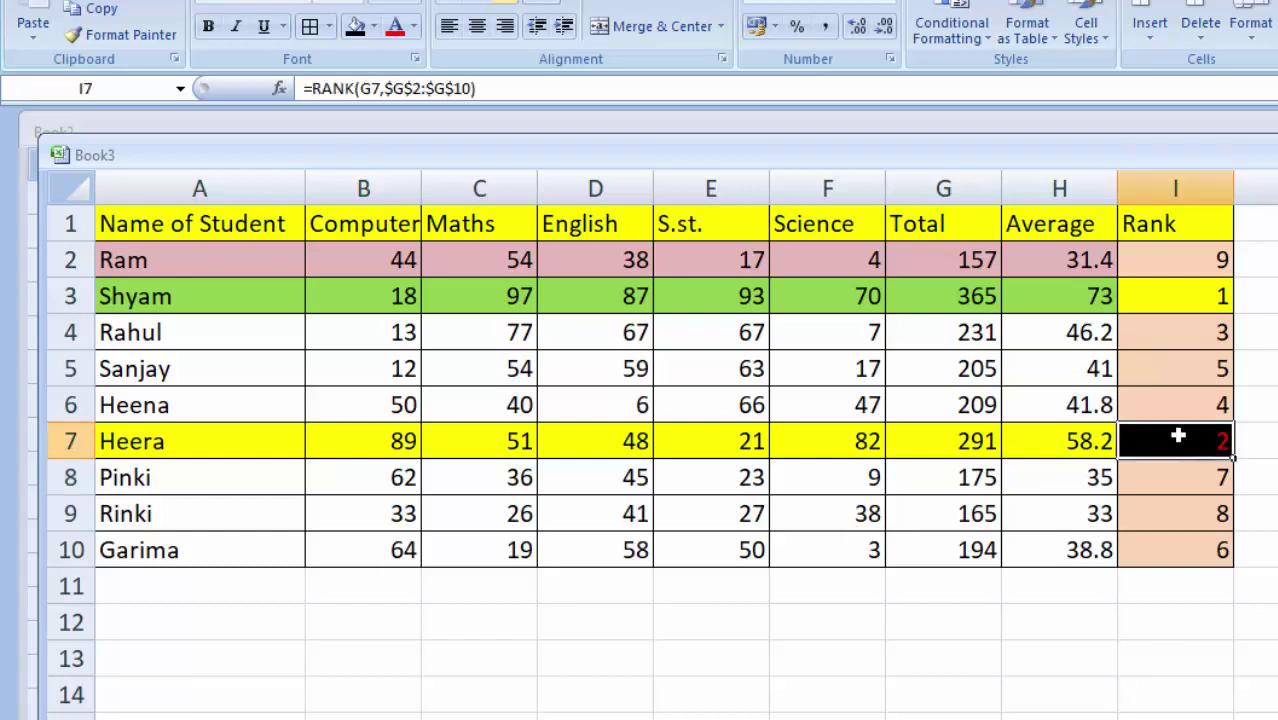
{"action": "left_click", "coordinate": [413, 27]}
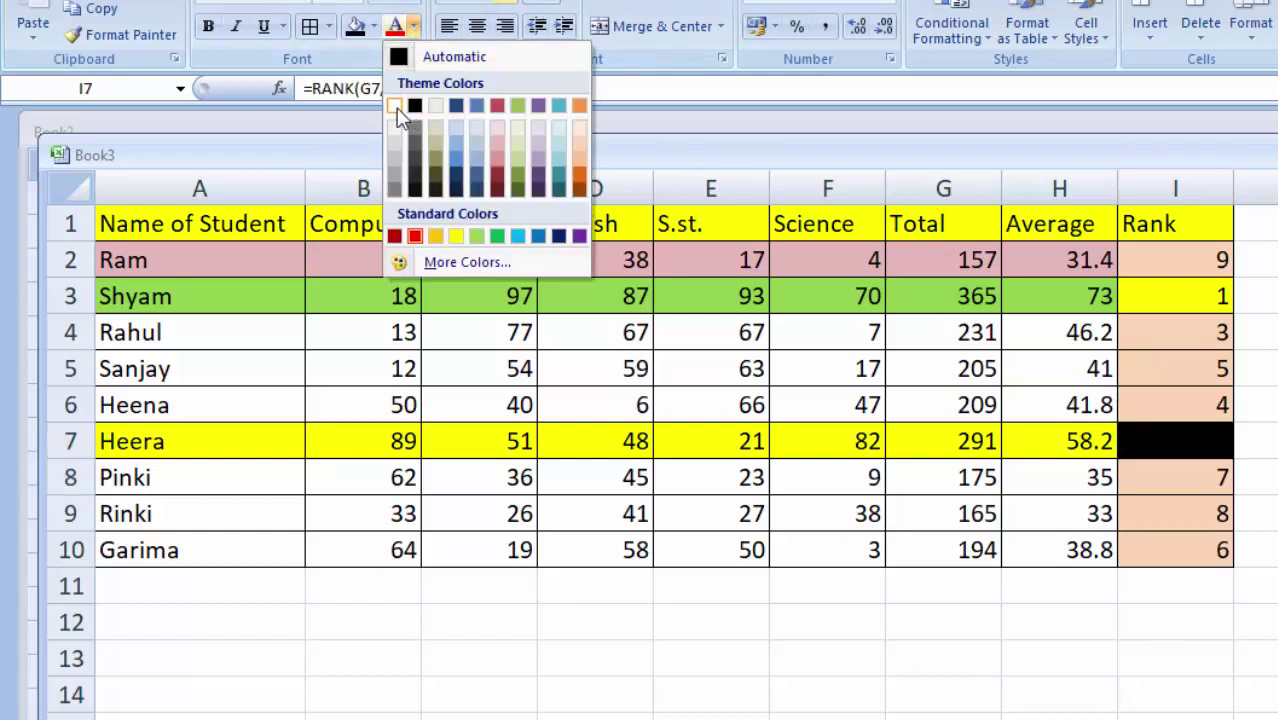
{"action": "left_click", "coordinate": [394, 105]}
{"action": "left_click", "coordinate": [1270, 513]}
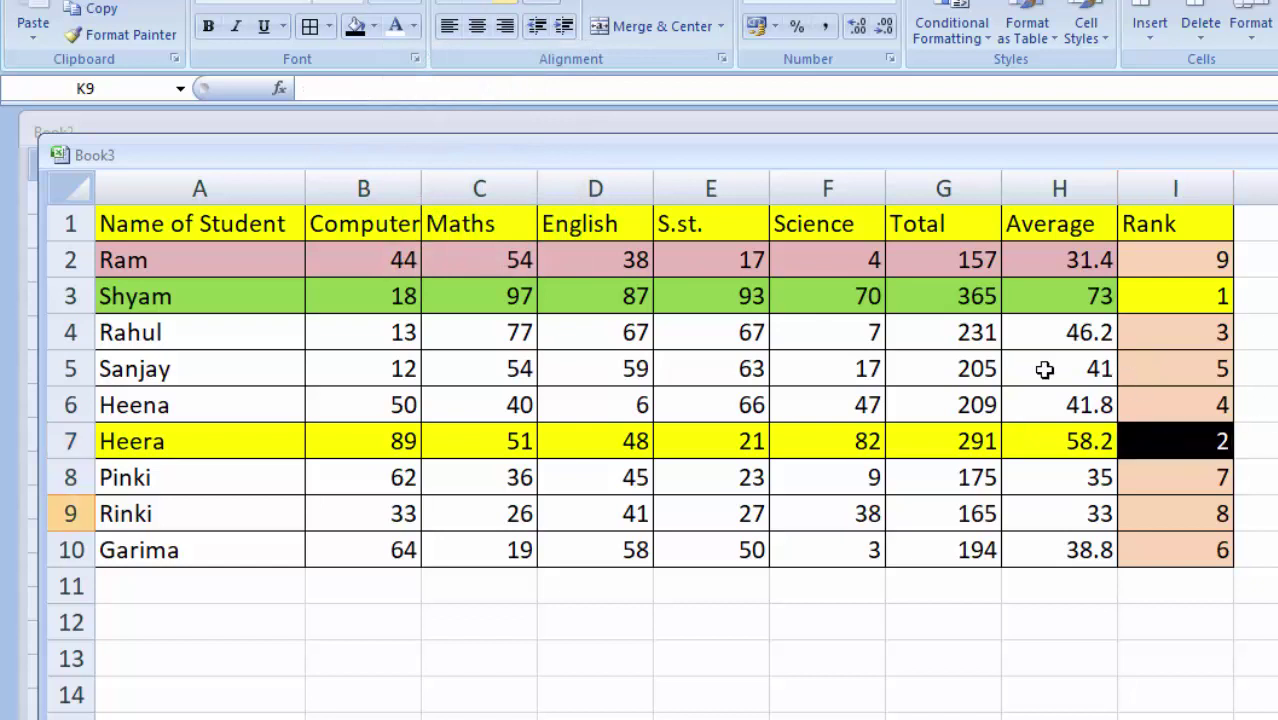
Step: Give Rahul's row 4, A4:H4, a greyish-tan fill
{"action": "left_click_drag", "start_coordinate": [183, 330], "coordinate": [985, 332]}
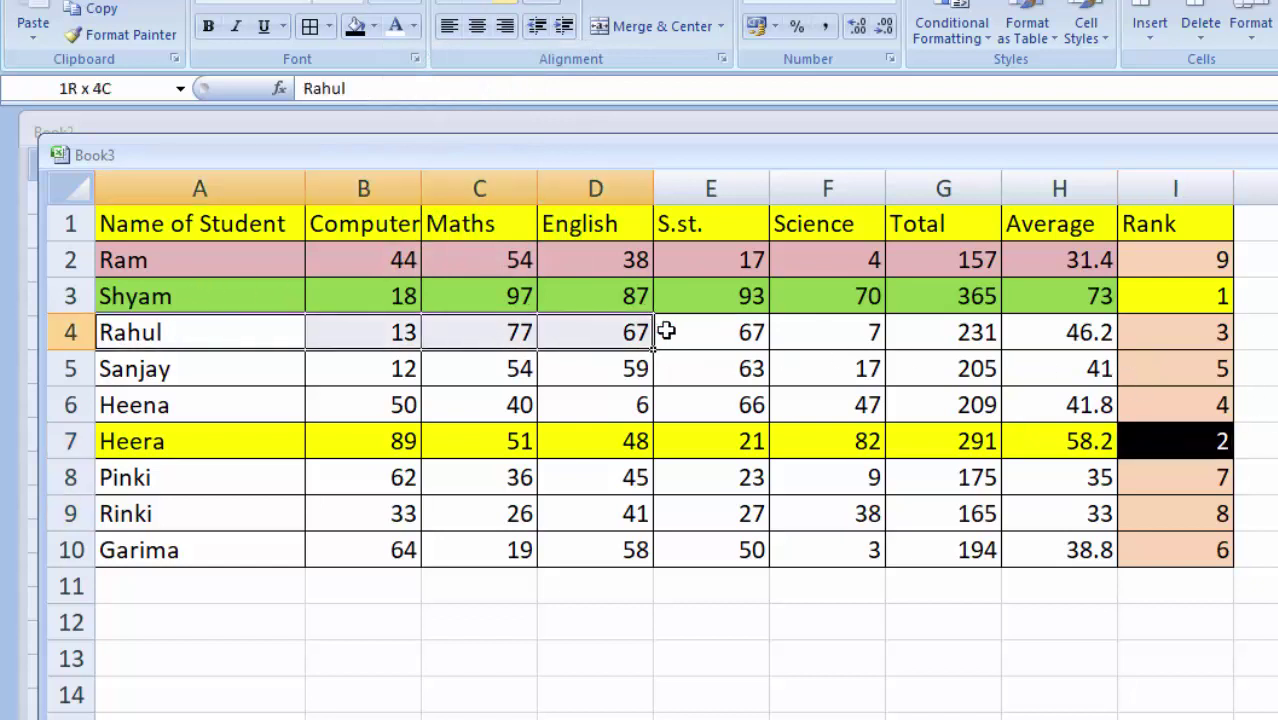
{"action": "mouse_move", "coordinate": [985, 332]}
{"action": "left_mouse_down"}
{"action": "mouse_move", "coordinate": [943, 332]}
{"action": "mouse_move", "coordinate": [1040, 332]}
{"action": "left_mouse_up"}
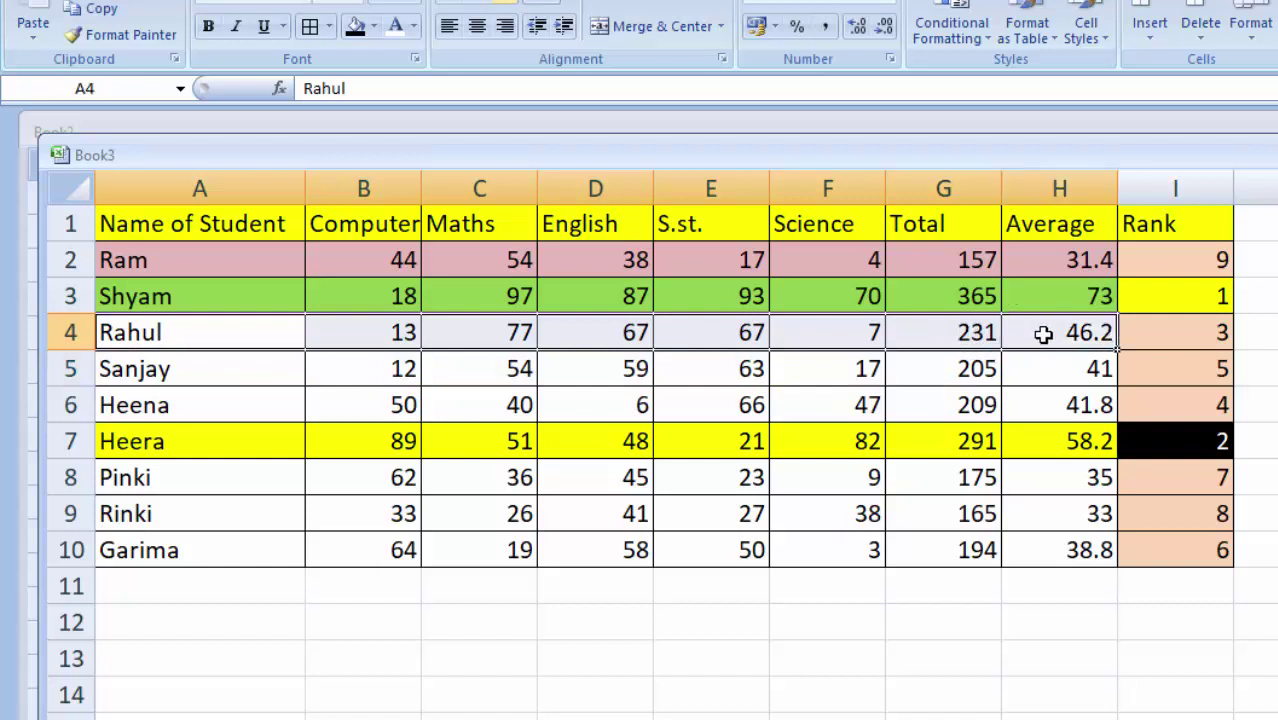
{"action": "left_click", "coordinate": [376, 28]}
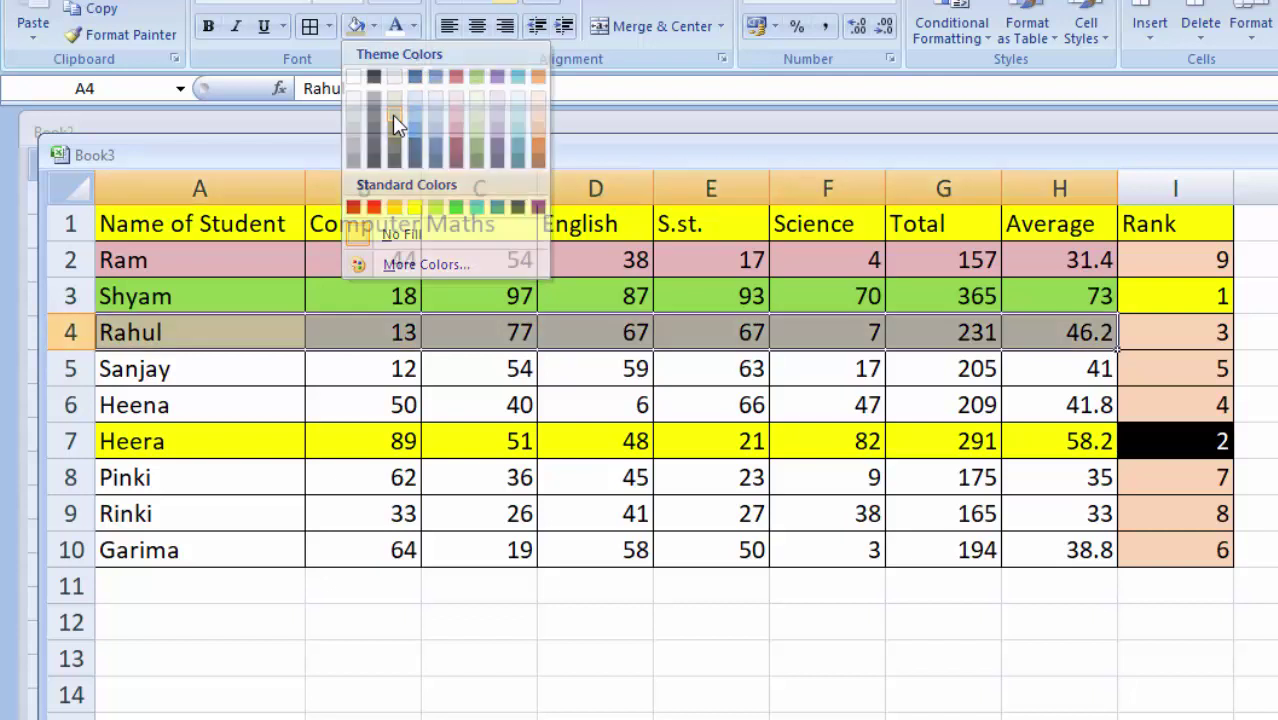
{"action": "left_click", "coordinate": [393, 116]}
Step: Fill Rahul's rank cell I4 light pink
{"action": "left_click", "coordinate": [1164, 341]}
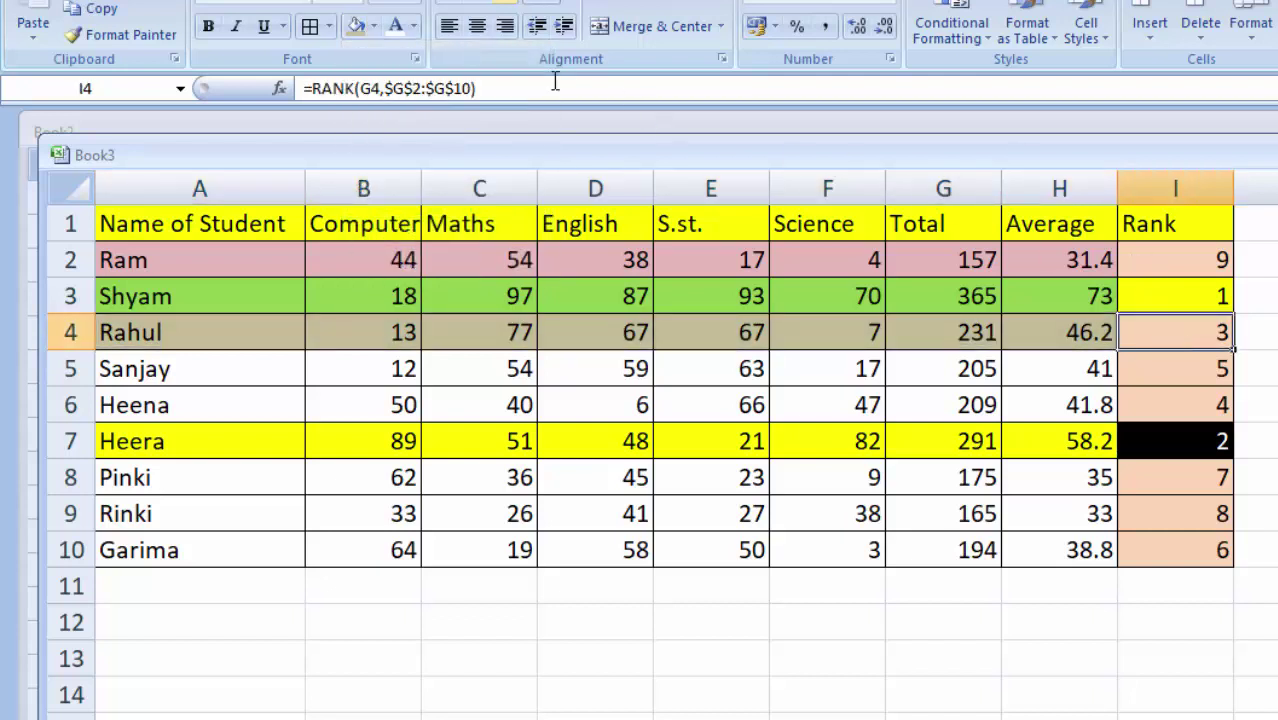
{"action": "left_click", "coordinate": [374, 26]}
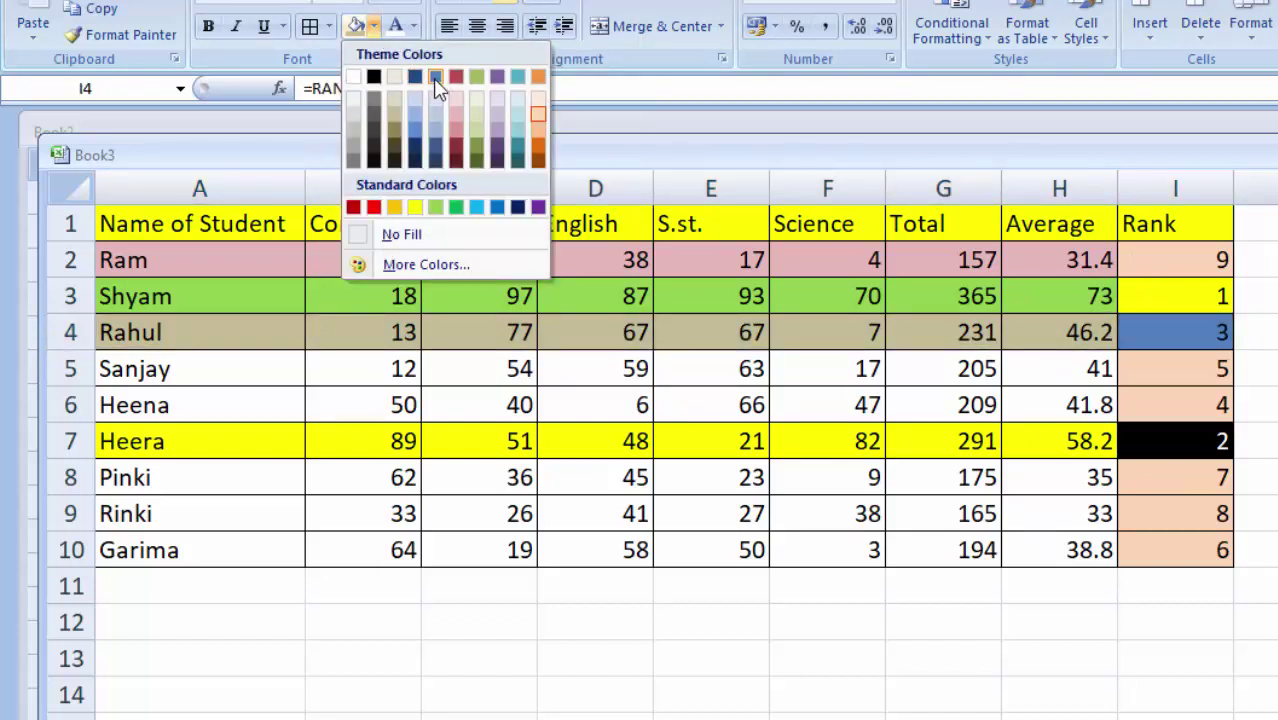
{"action": "left_click", "coordinate": [455, 113]}
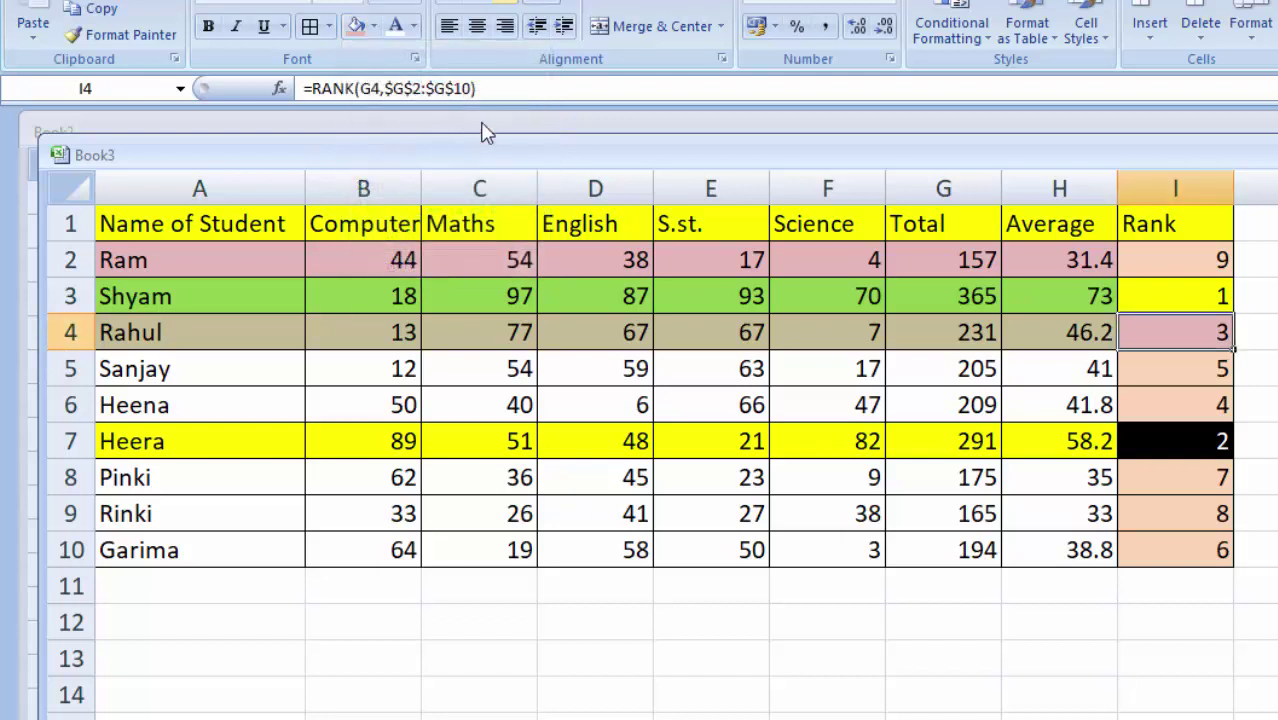
{"action": "left_click", "coordinate": [1275, 477]}
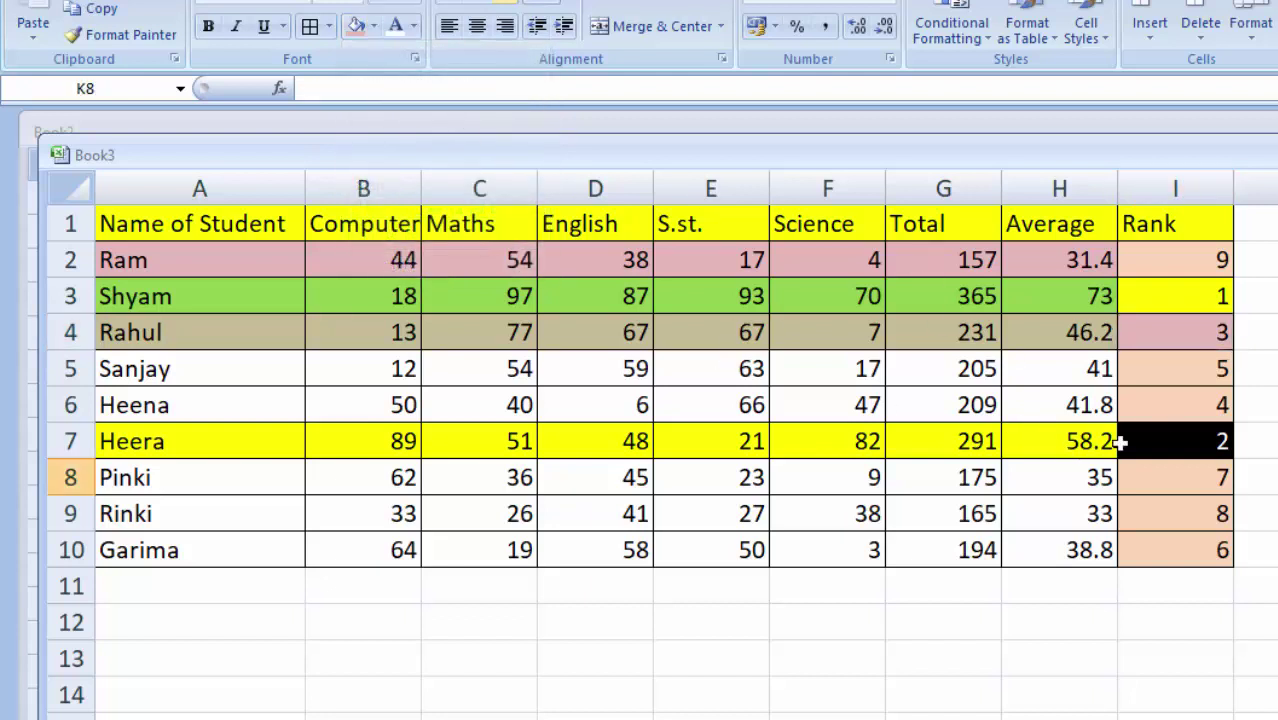
Step: Fill Heena's row 6, A6:I6, pink including her rank cell
{"action": "left_click_drag", "start_coordinate": [1152, 409], "coordinate": [175, 391]}
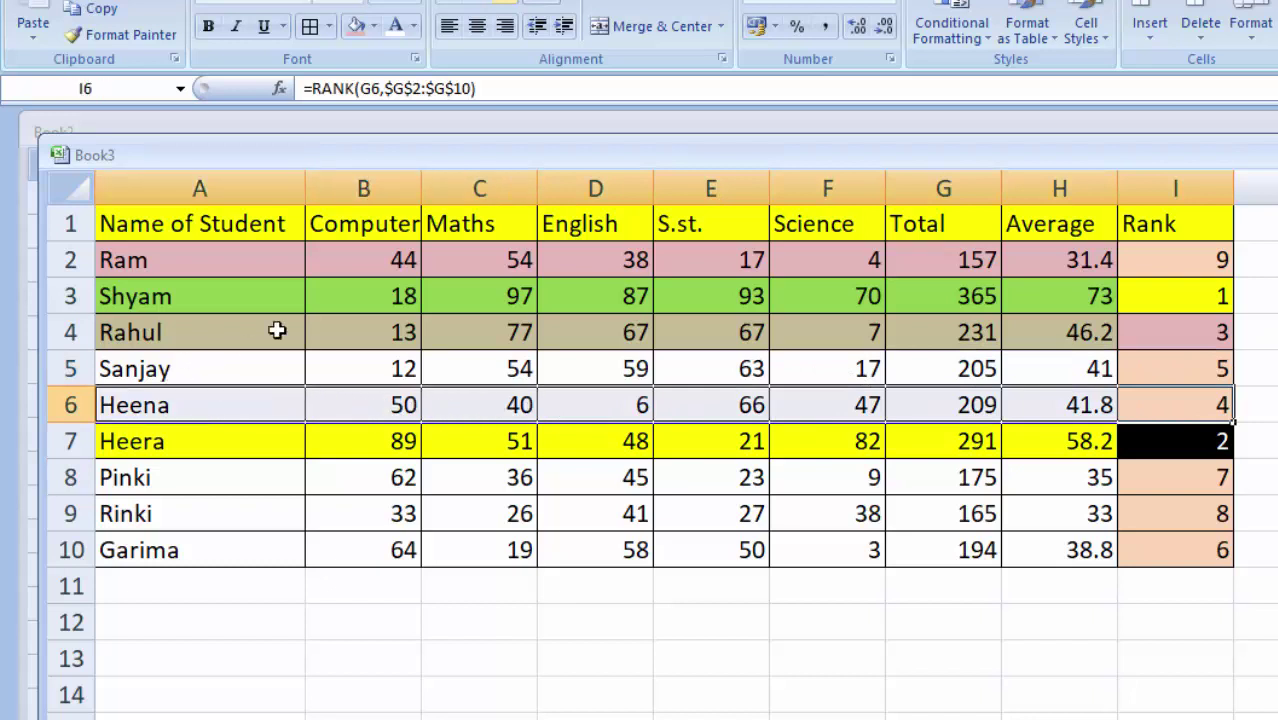
{"action": "left_click", "coordinate": [358, 25]}
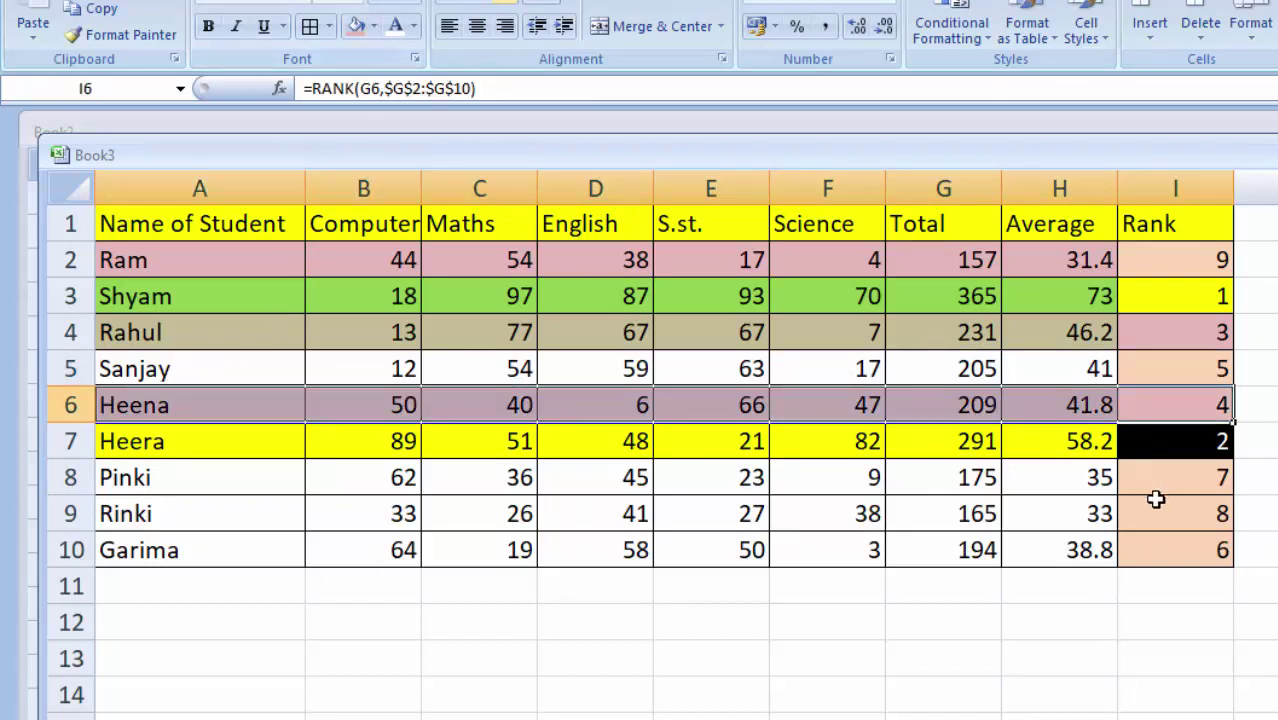
{"action": "left_click", "coordinate": [1133, 557]}
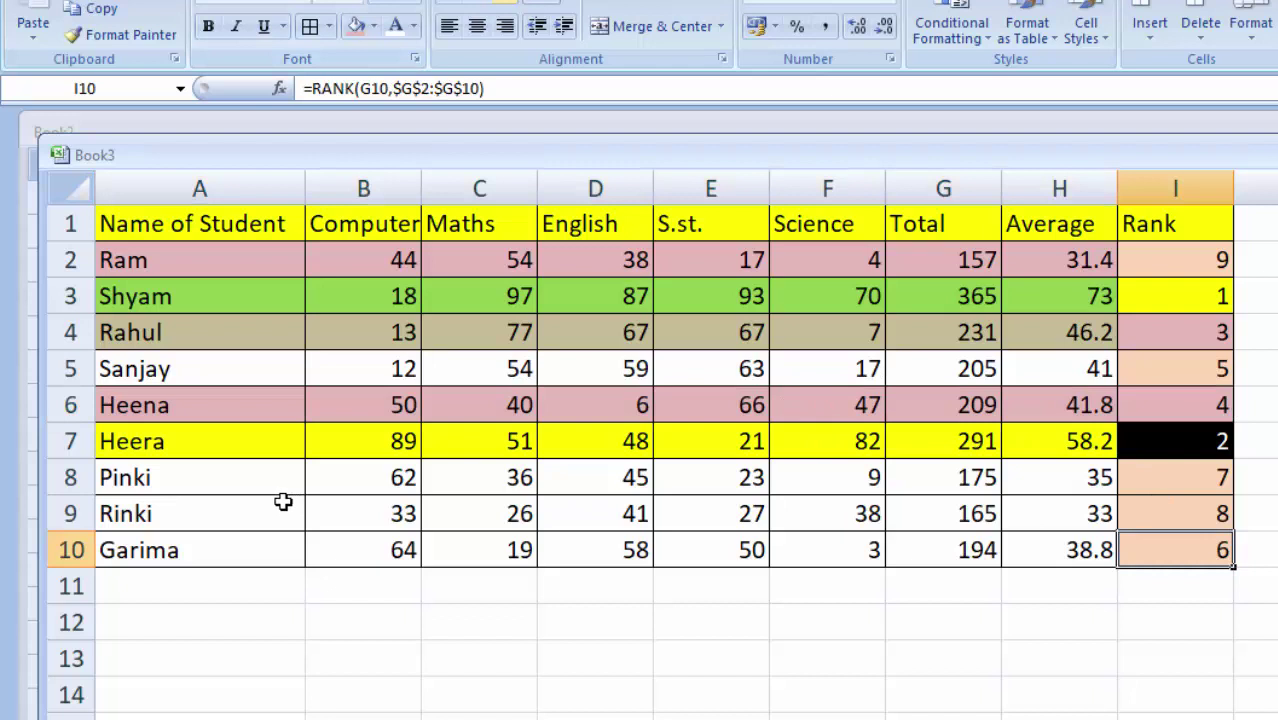
{"action": "left_click_drag", "start_coordinate": [1065, 375], "coordinate": [225, 374]}
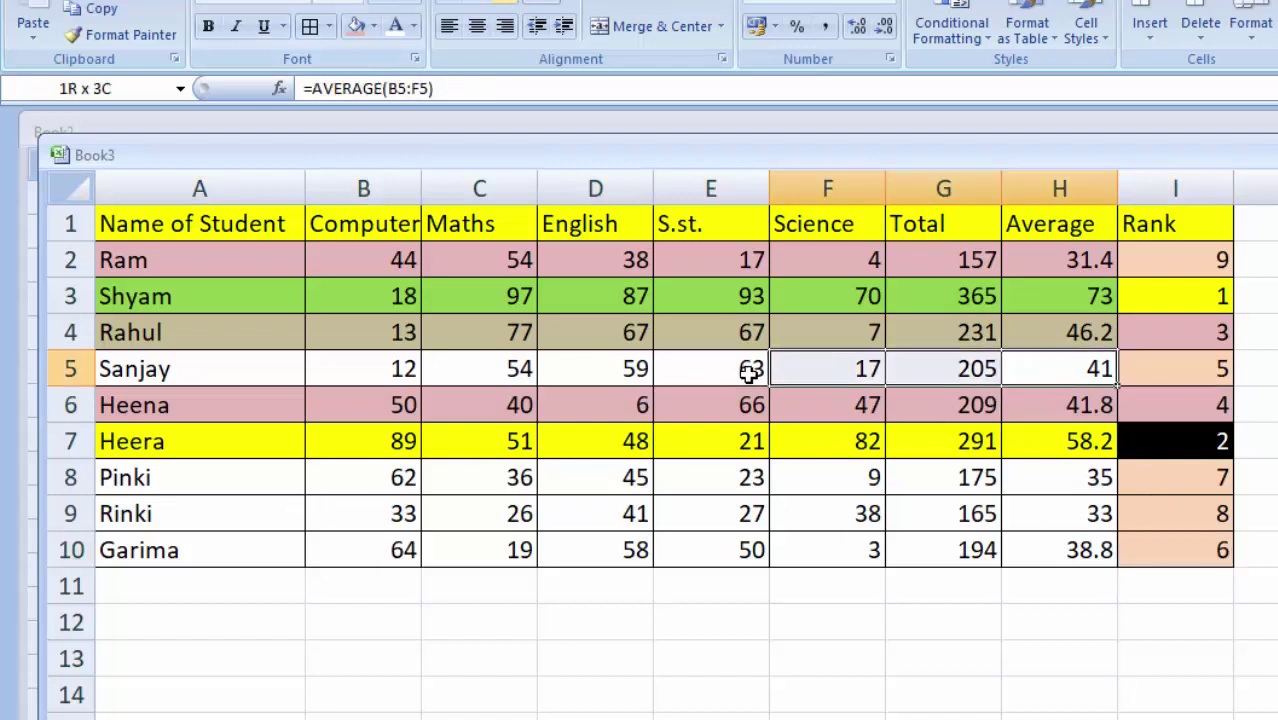